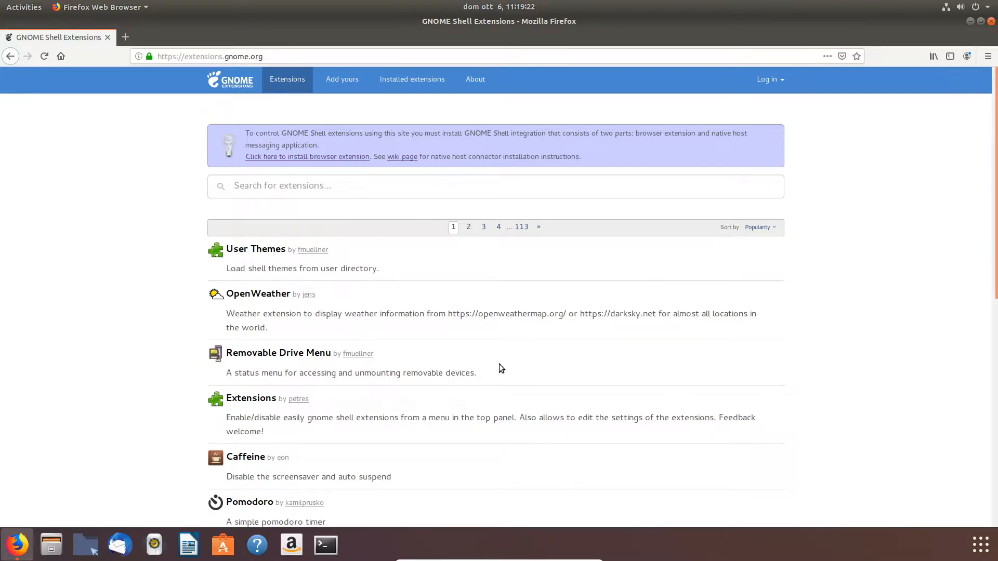
pyautogui.scroll(-10, 758, 395)
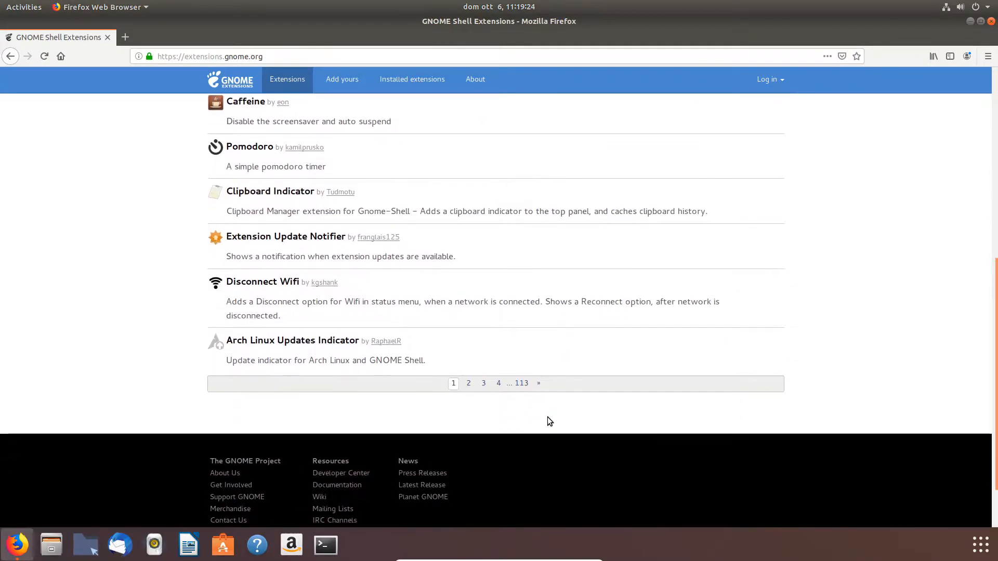
pyautogui.scroll(10, 684, 350)
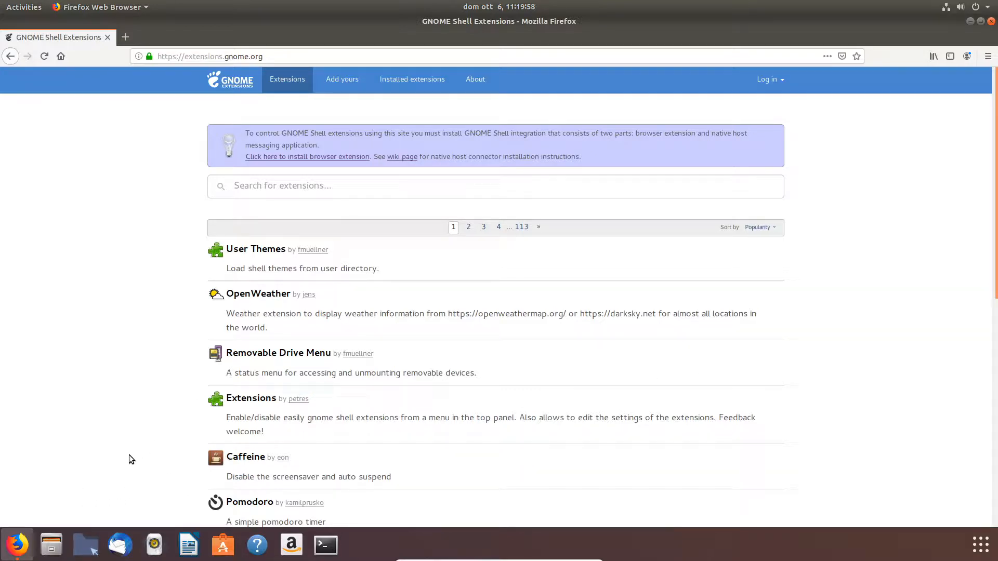
pyautogui.scroll(-3, 116, 462)
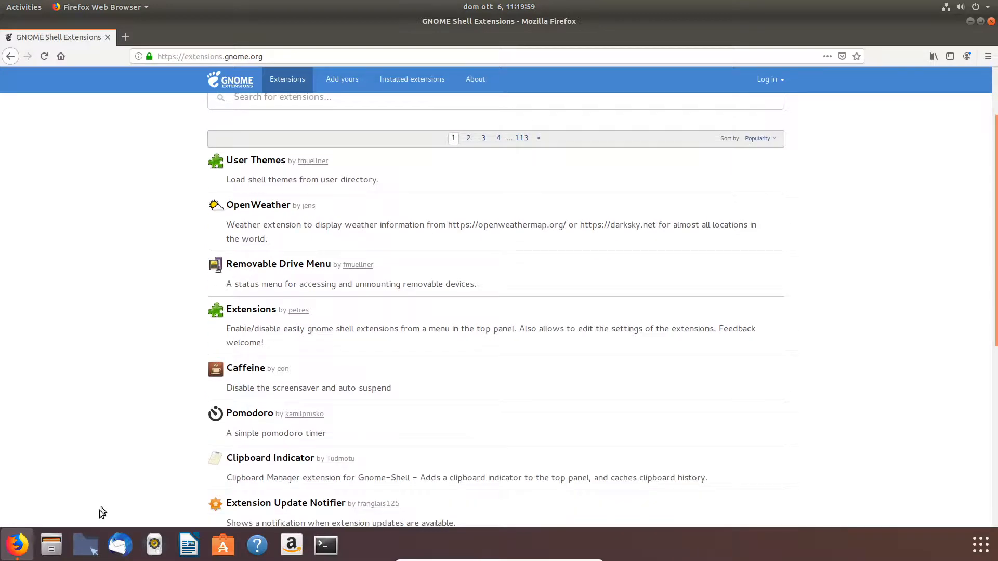
# Step: Open the file manager and browse to the /usr/share/gnome-shell/extensions folder
pyautogui.click(86, 549)
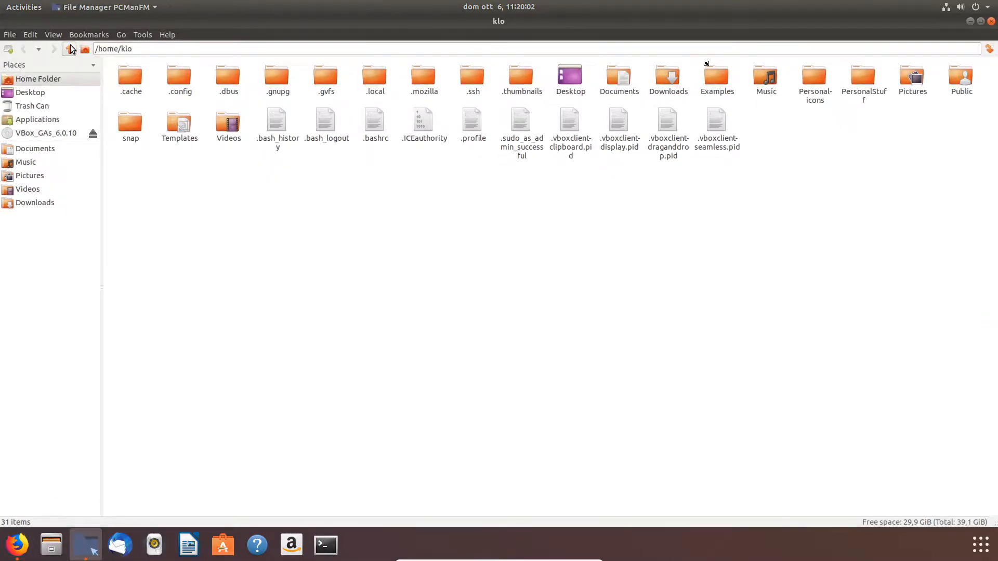
pyautogui.click(71, 49)
pyautogui.click(70, 48)
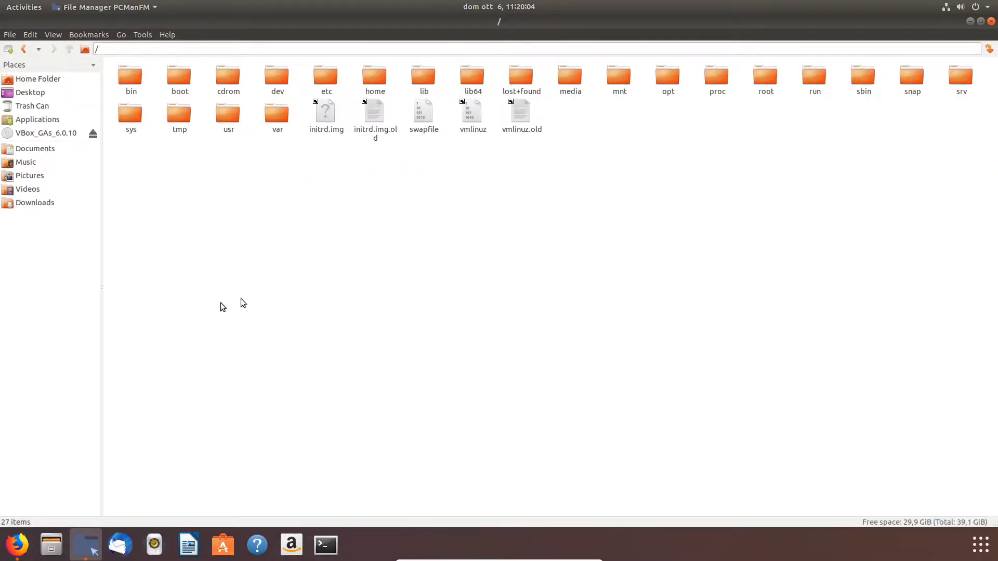
pyautogui.doubleClick(223, 116)
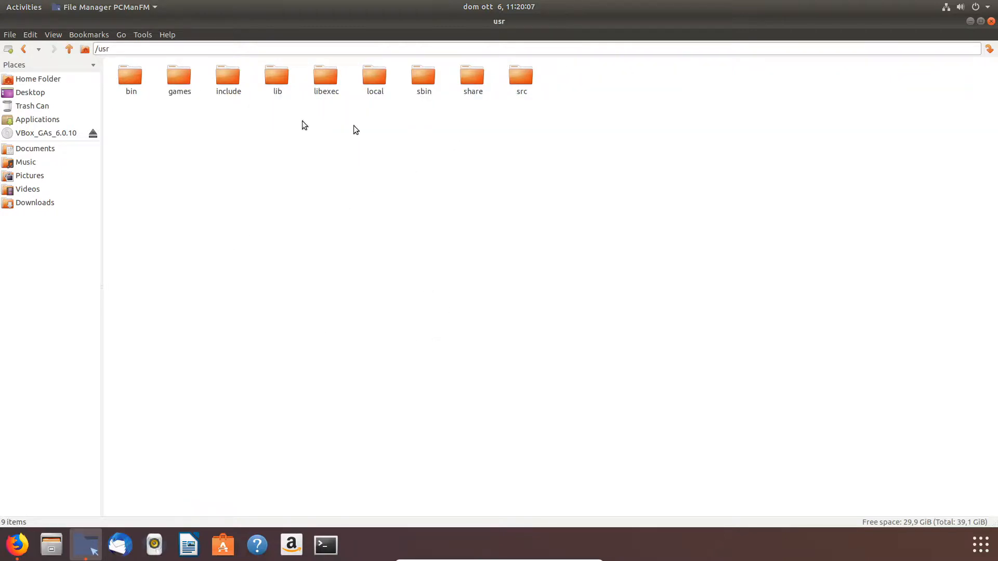
pyautogui.doubleClick(465, 85)
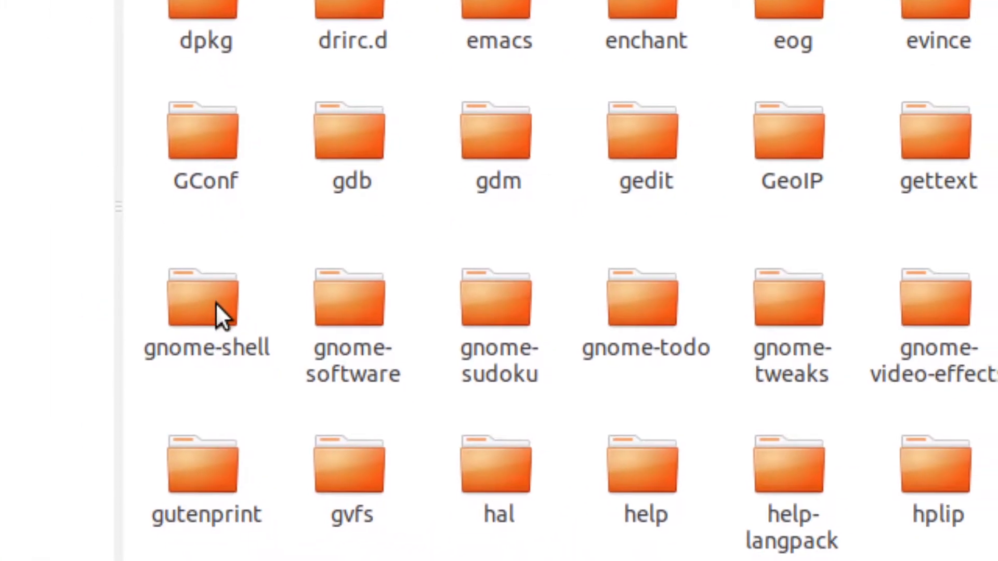
pyautogui.doubleClick(217, 302)
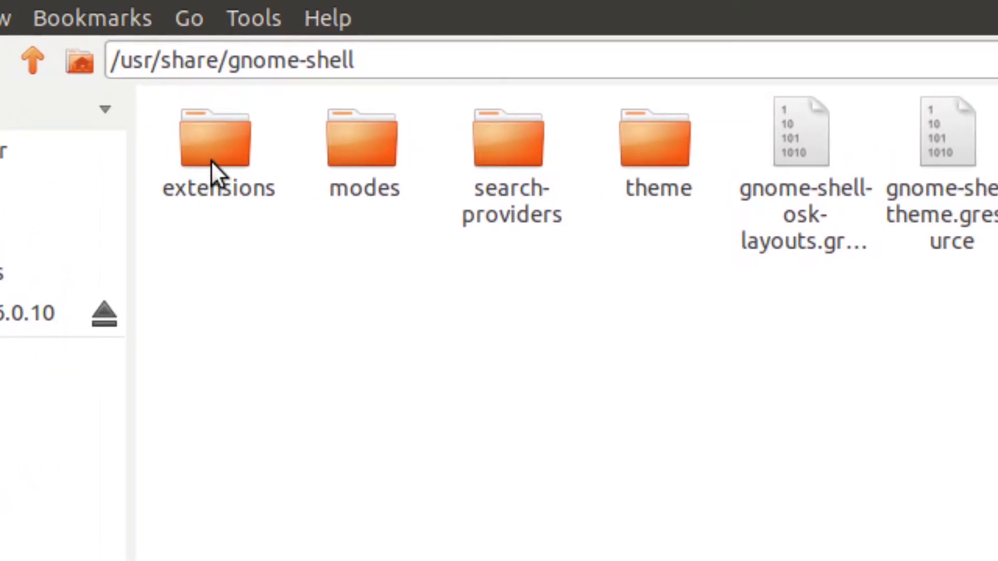
pyautogui.doubleClick(298, 85)
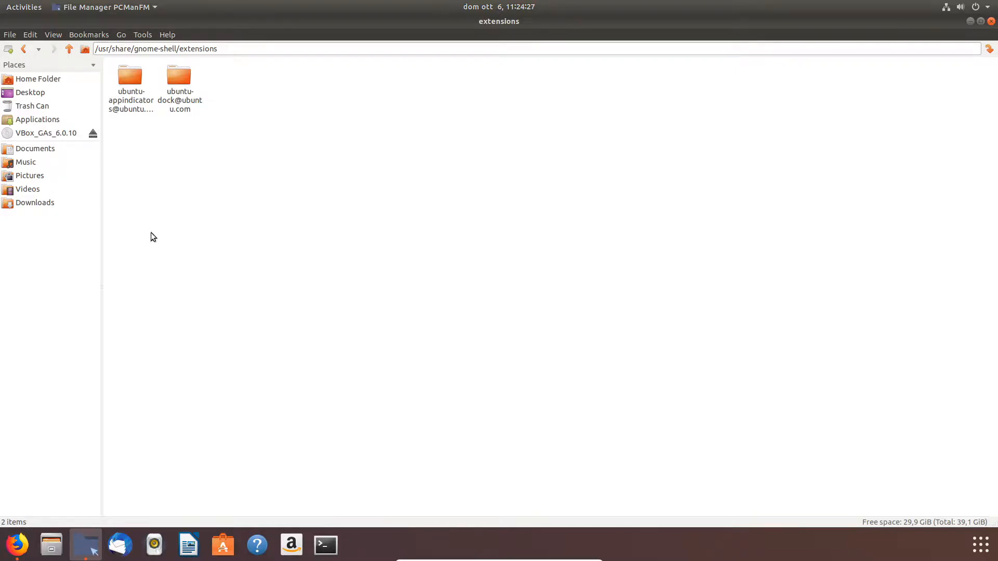
# Step: Back on extensions.gnome.org, install the GNOME Shell integration browser add-on and reload the page
pyautogui.click(17, 544)
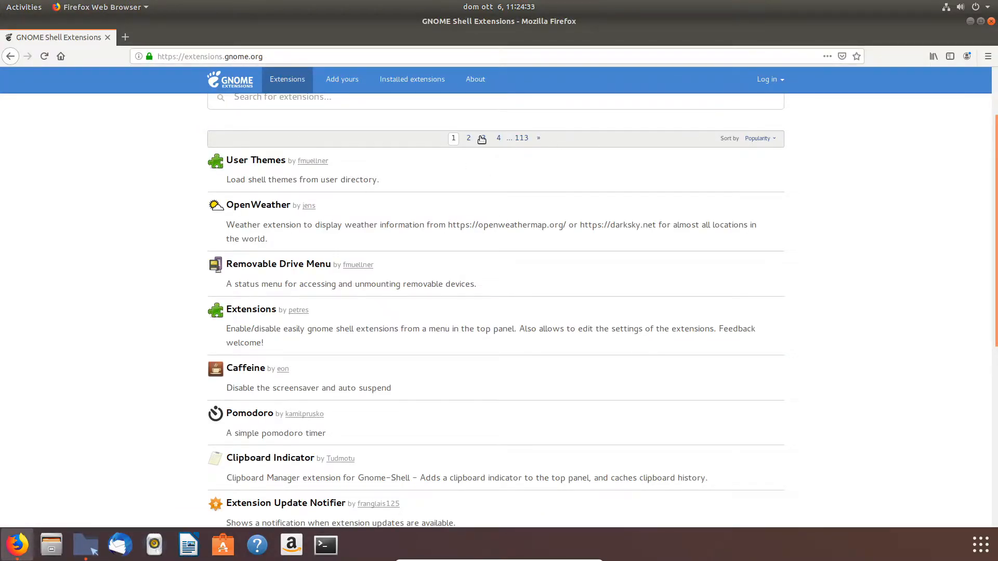
pyautogui.scroll(2, 249, 176)
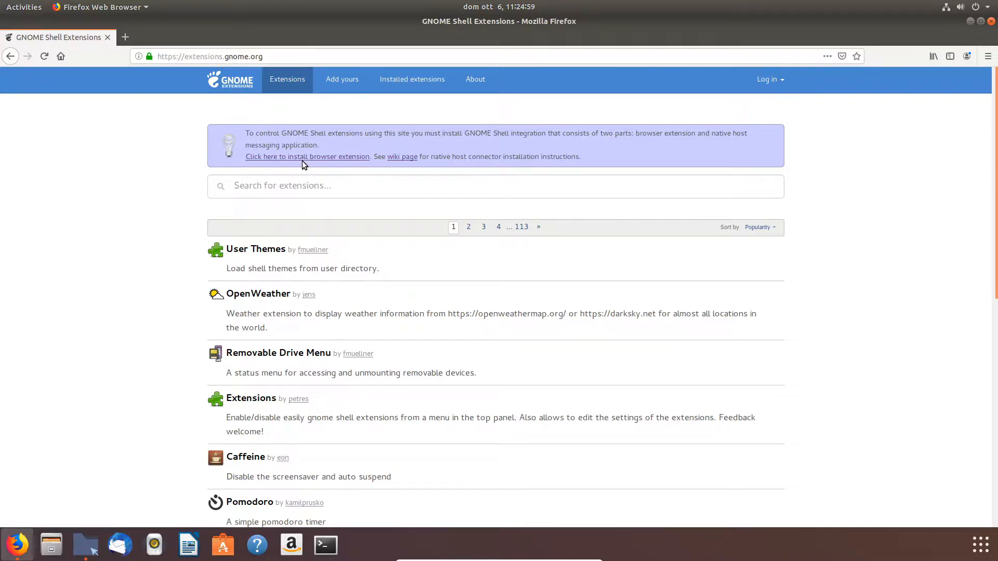
pyautogui.click(325, 157)
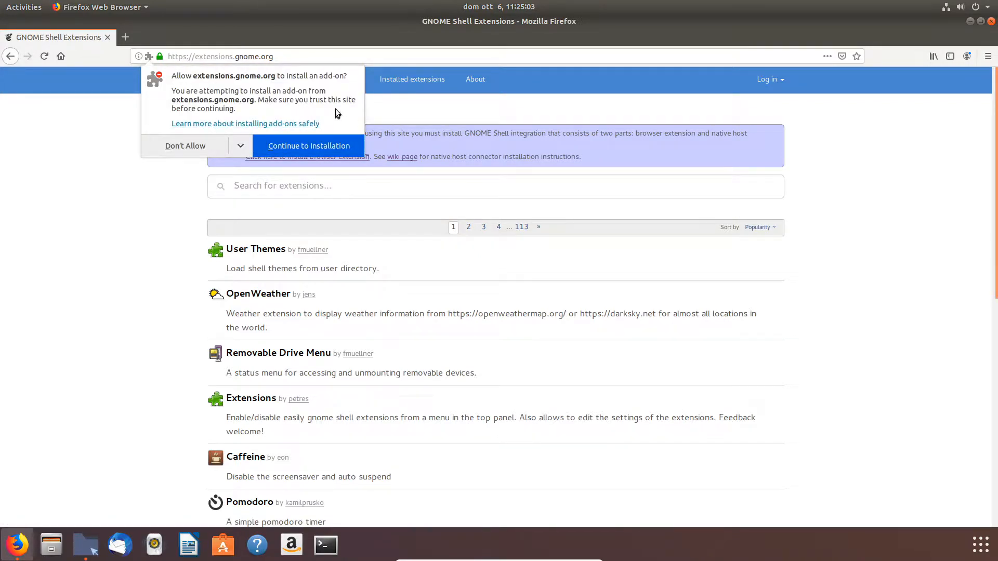
pyautogui.click(287, 147)
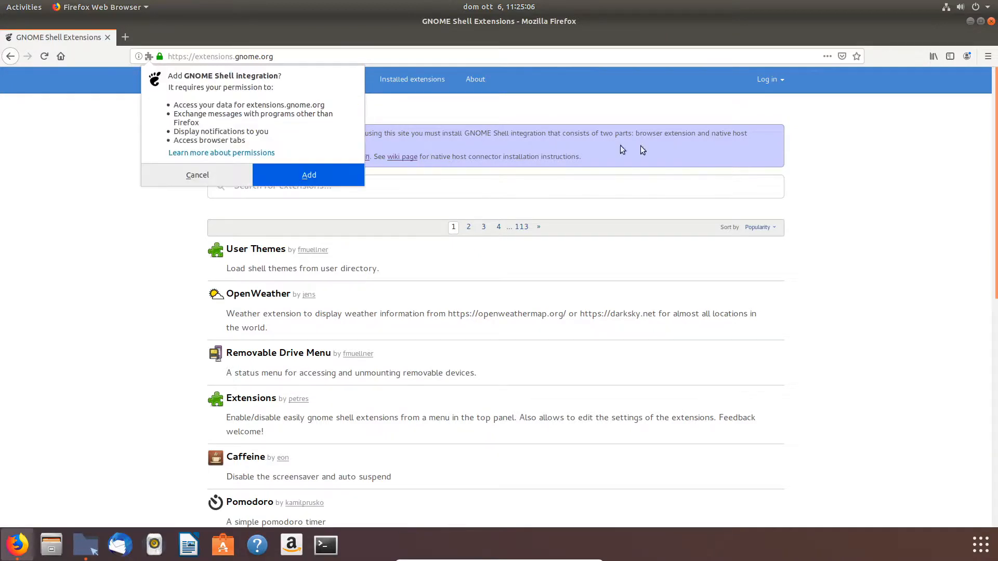
pyautogui.click(312, 180)
pyautogui.click(887, 141)
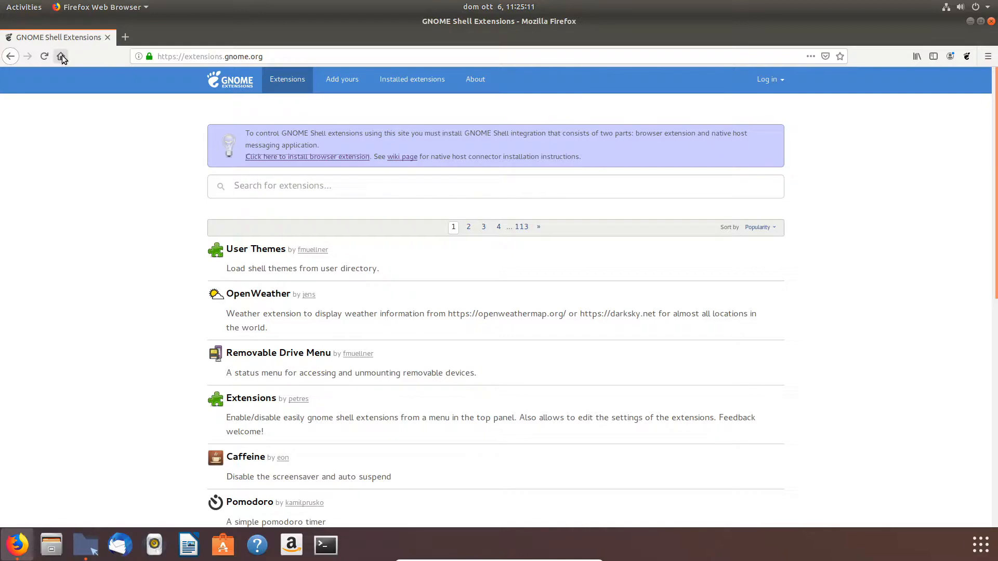
pyautogui.click(44, 58)
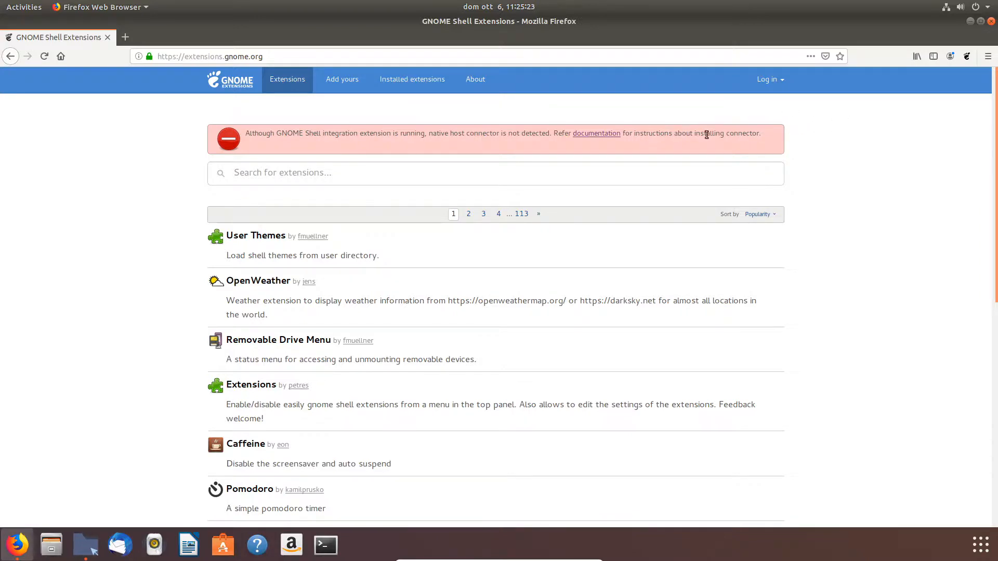
# Step: Open the connector documentation and copy the Ubuntu command sudo apt-get install chrome-gnome-shell
pyautogui.click(603, 136)
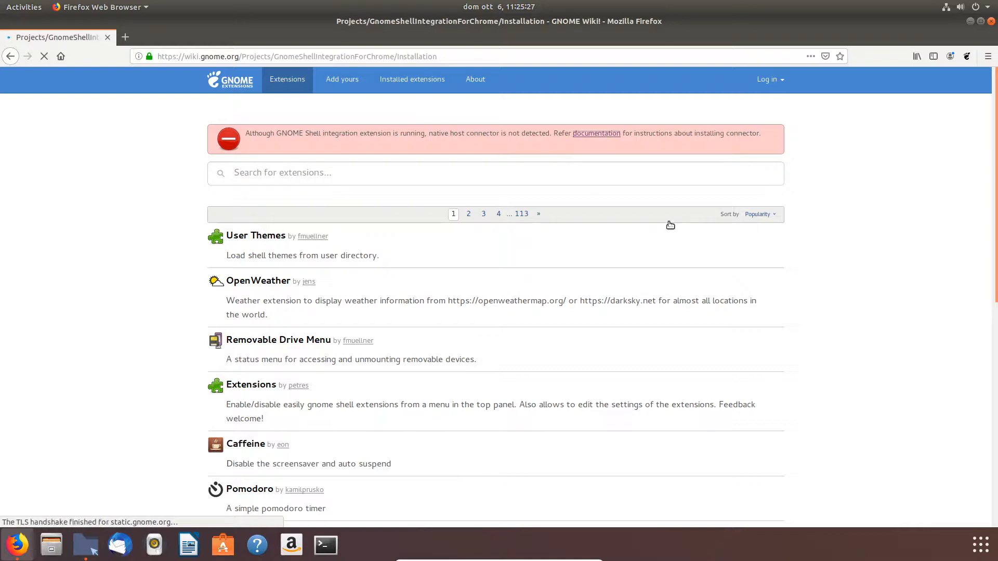
pyautogui.scroll(-2, 491, 300)
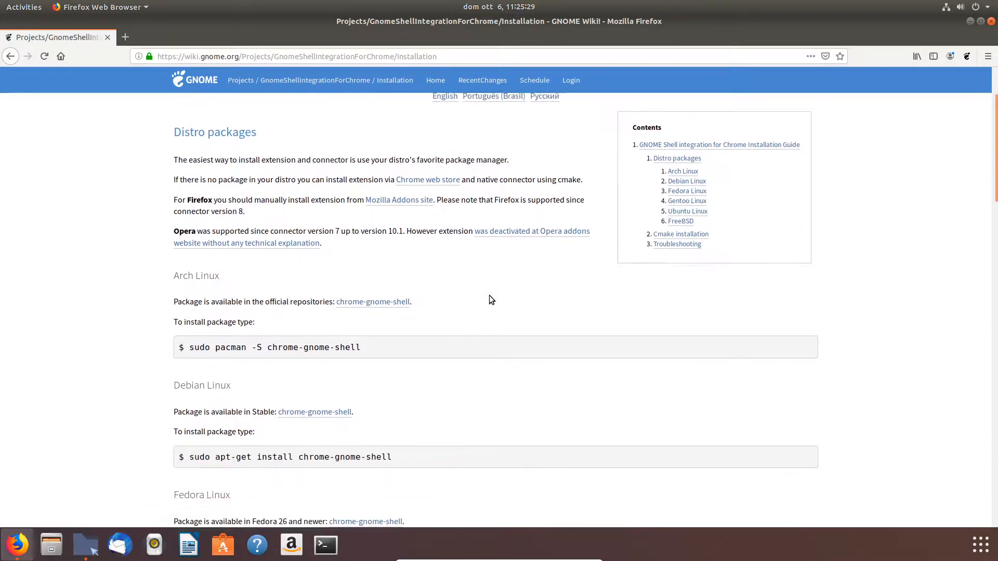
pyautogui.scroll(-4, 488, 295)
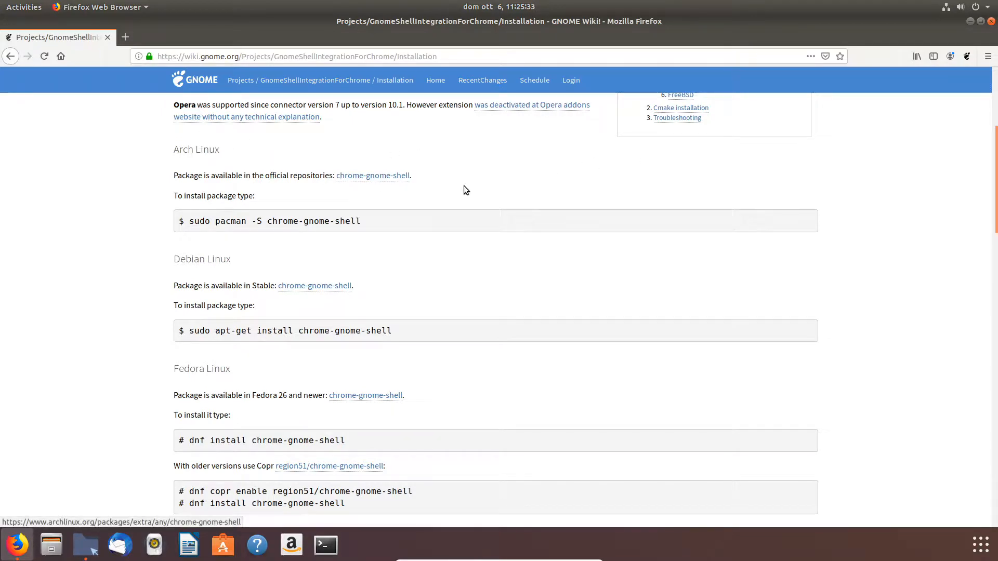
pyautogui.scroll(-8, 478, 286)
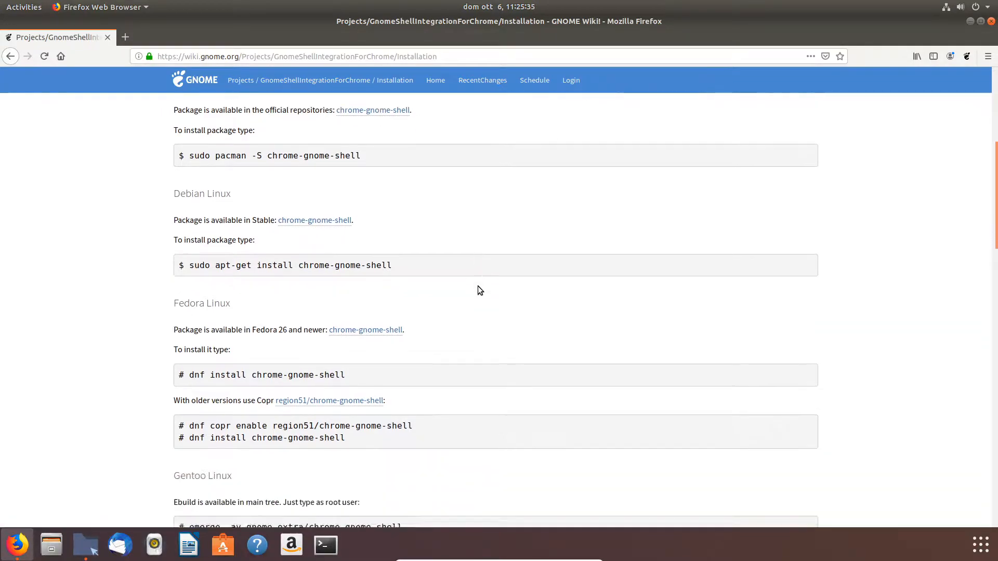
pyautogui.scroll(-6, 485, 284)
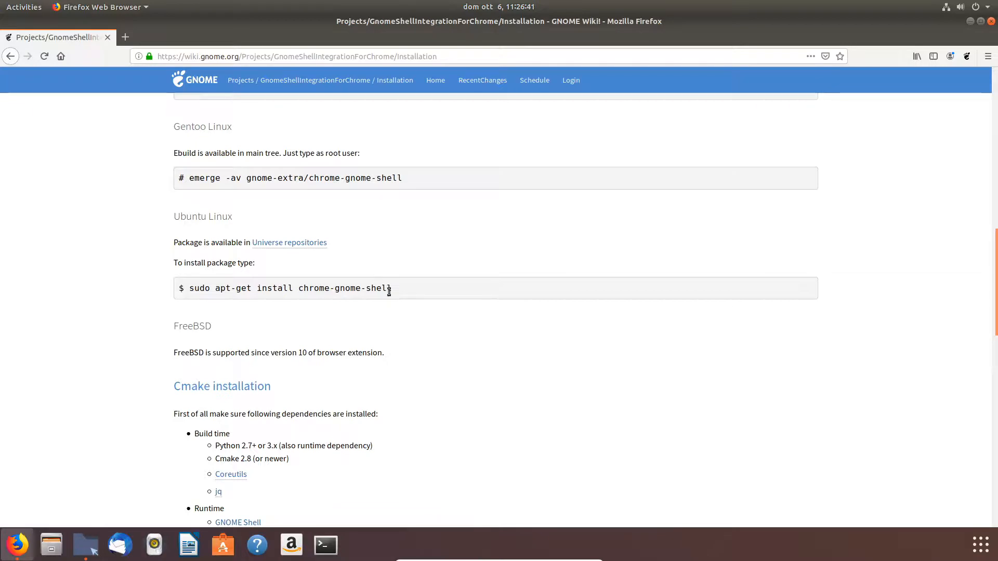
pyautogui.moveTo(393, 287); pyautogui.dragTo(192, 292)
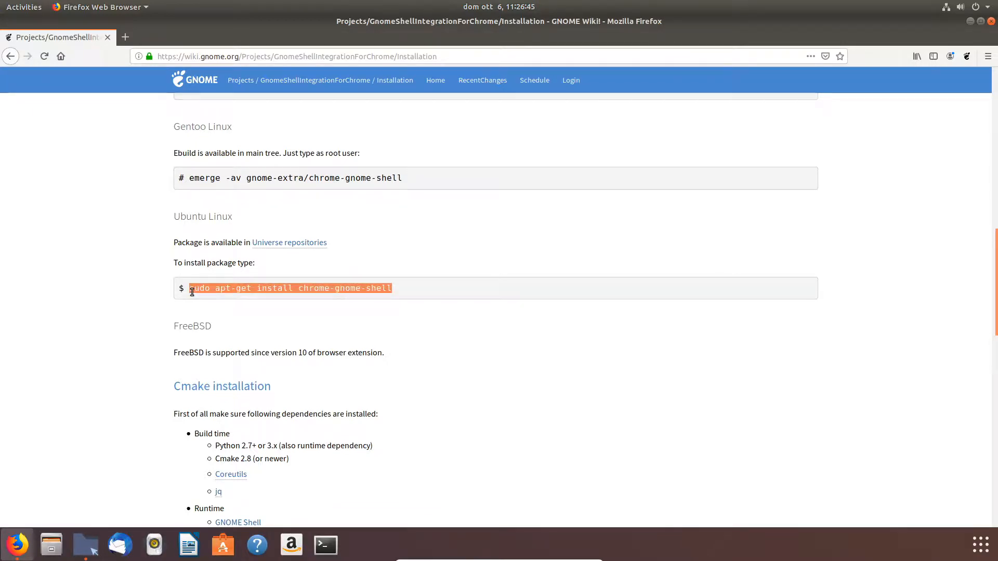
pyautogui.rightClick(266, 289)
pyautogui.click(301, 301)
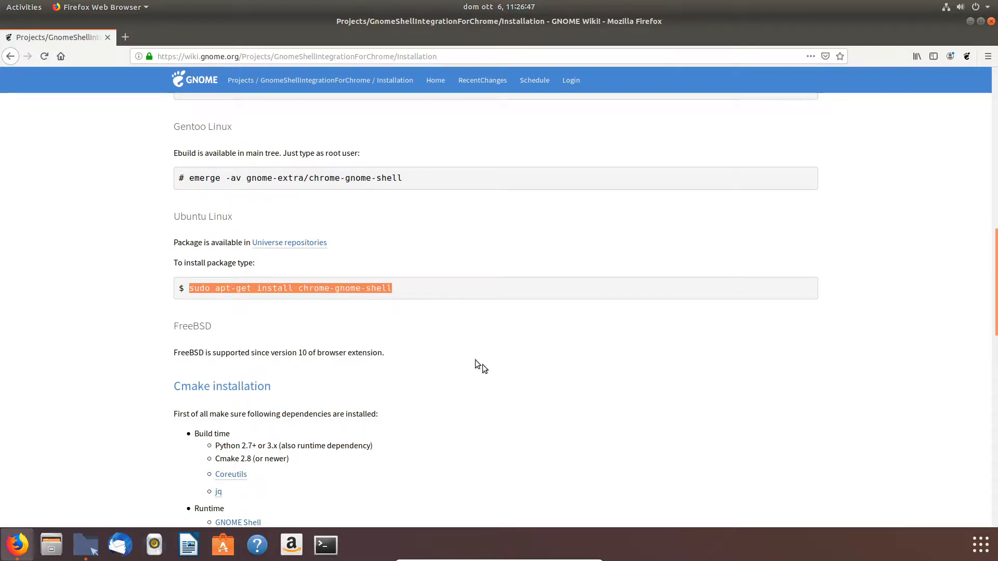
# Step: Open a terminal and run sudo apt-get install chrome-gnome-shell, entering the sudo password
pyautogui.click(326, 544)
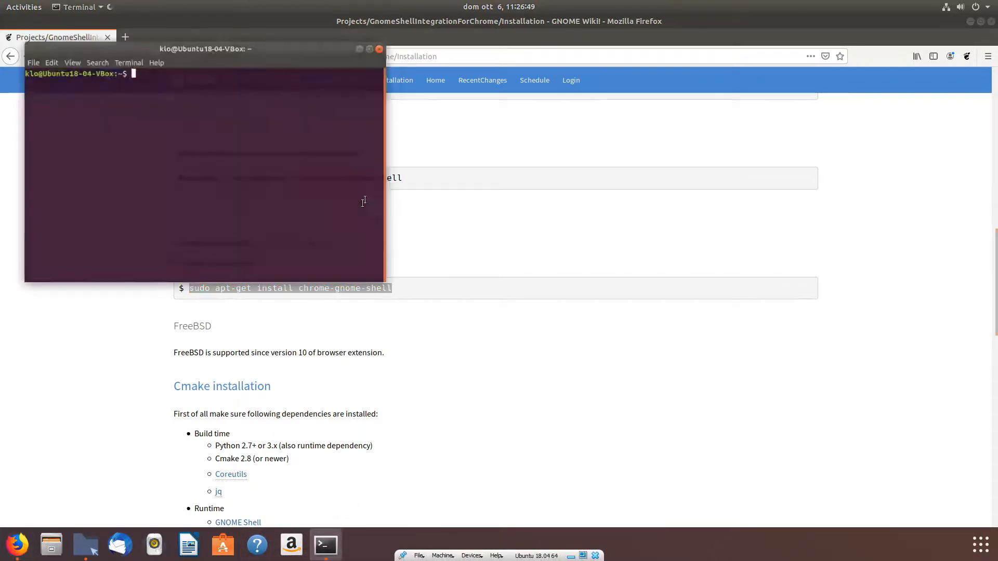
pyautogui.rightClick(212, 80)
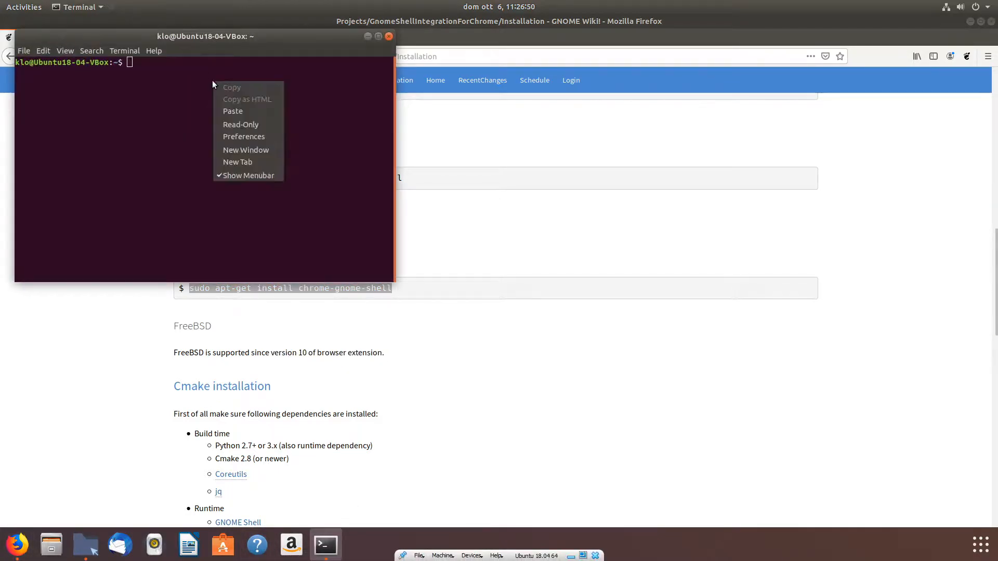
pyautogui.click(247, 111)
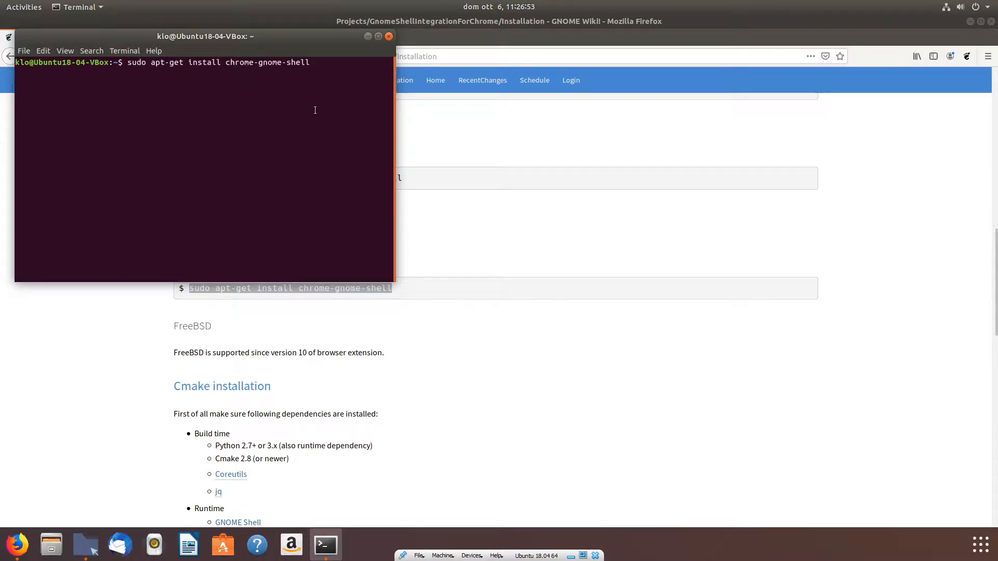
pyautogui.press('Return')
pyautogui.press('Return')
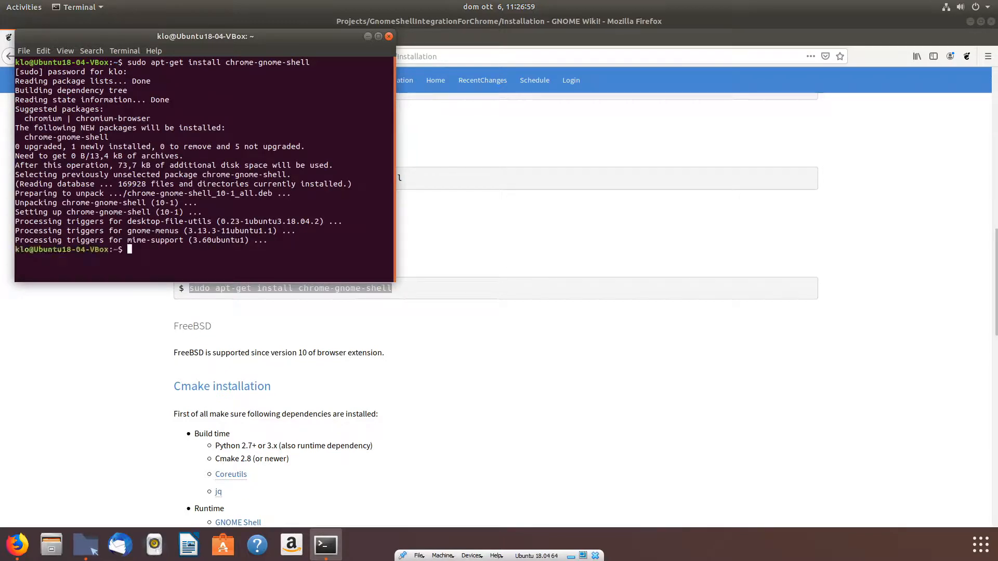
# Step: Return the browser to extensions.gnome.org and reload the page
pyautogui.click(523, 231)
pyautogui.scroll(5, 418, 235)
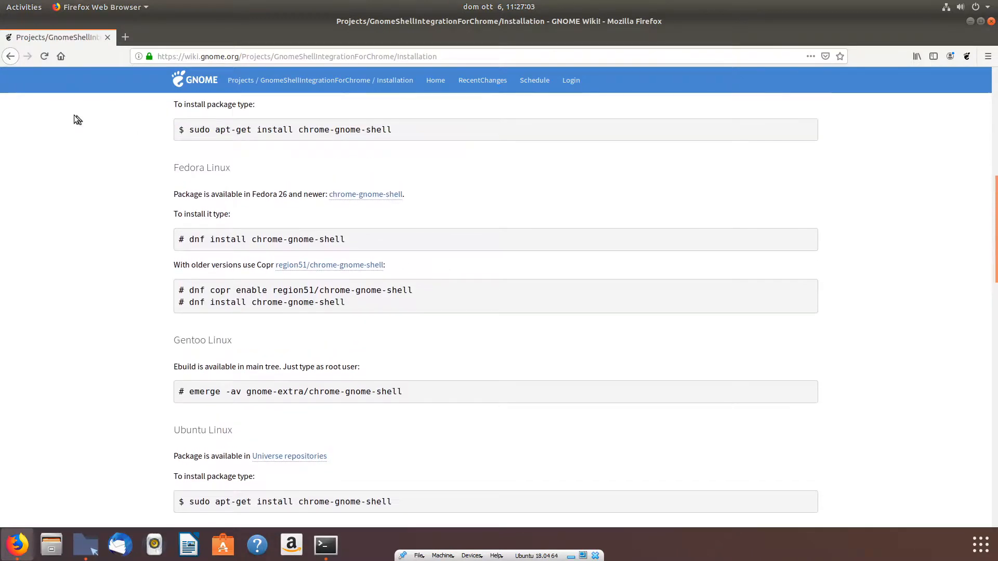
pyautogui.click(11, 56)
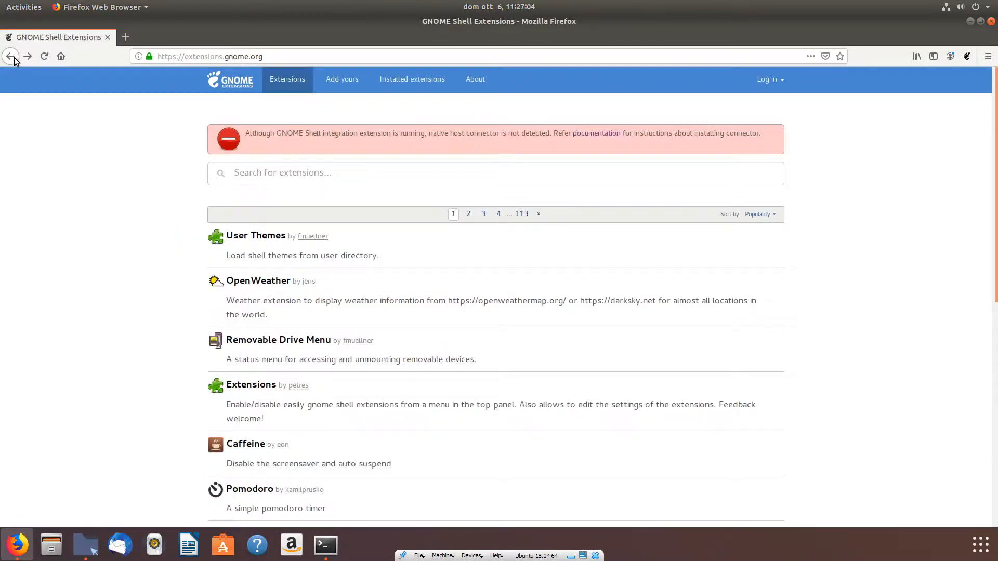
pyautogui.click(45, 56)
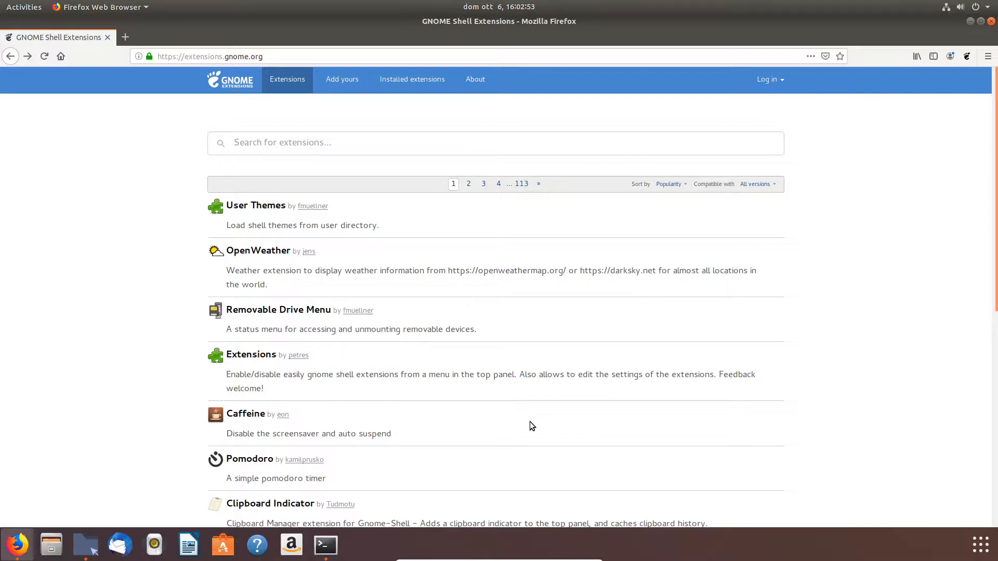
# Step: Launch the Tweaks application from the applications overview
pyautogui.click(980, 546)
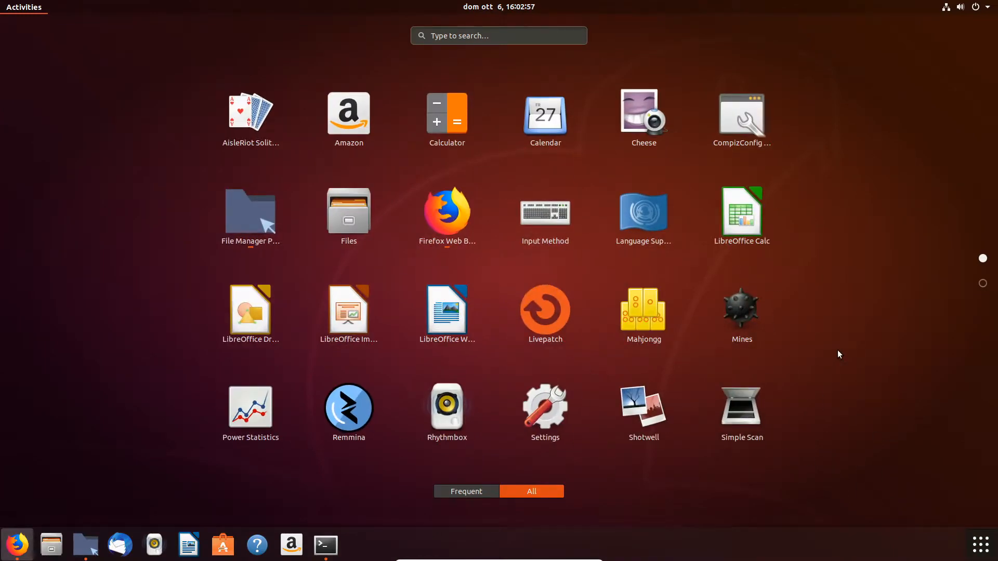
pyautogui.scroll(-1, 837, 350)
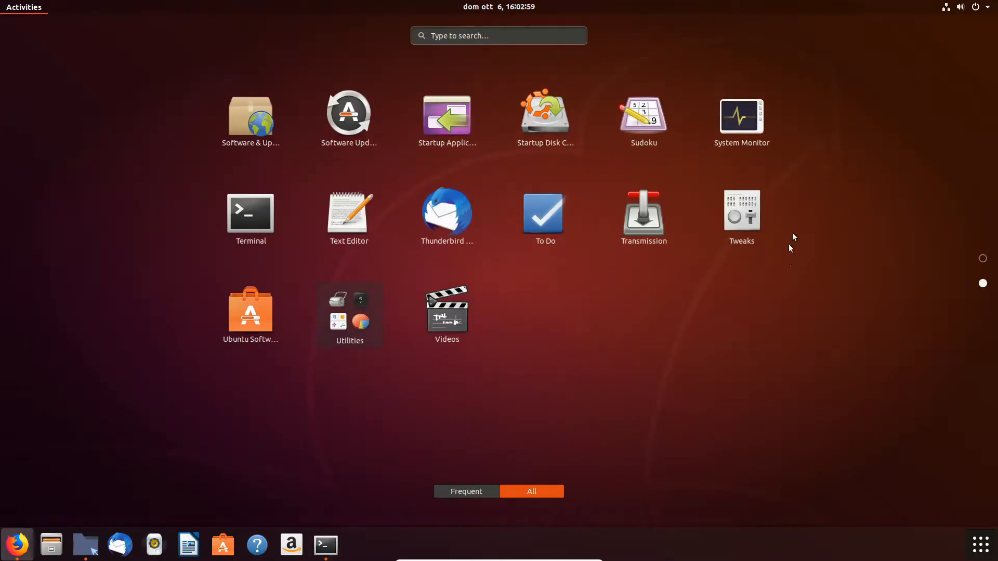
pyautogui.click(753, 223)
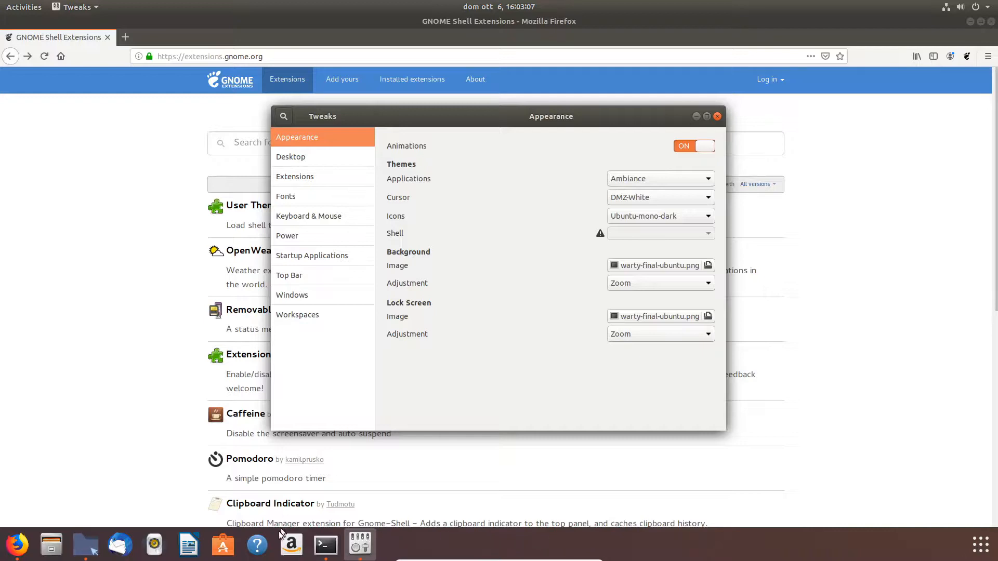
# Step: Open Ubuntu Software and search it for tweaks
pyautogui.click(222, 546)
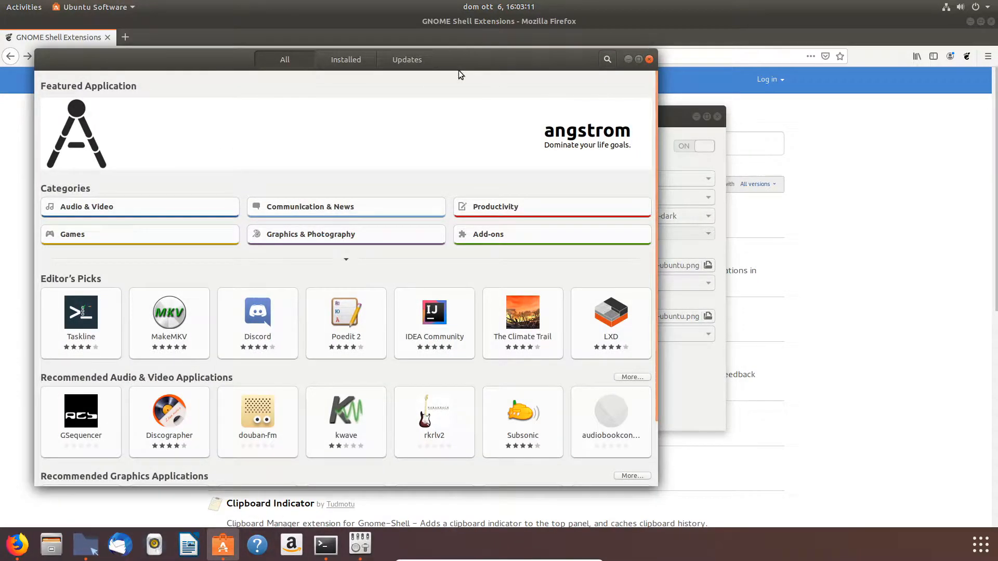
pyautogui.moveTo(458, 70); pyautogui.dragTo(562, 70)
pyautogui.click(711, 58)
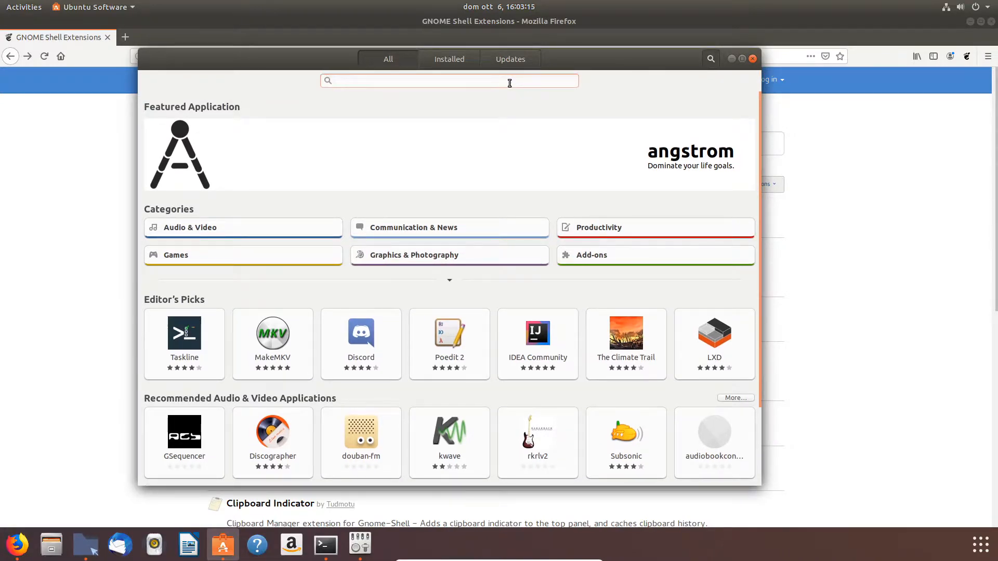
pyautogui.write('tweaks')
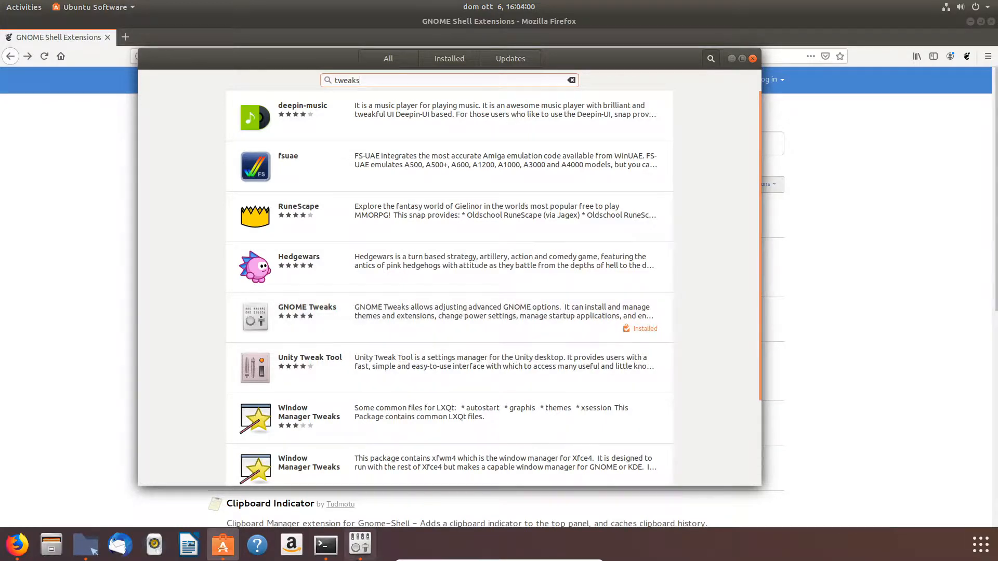
# Step: Open Tweaks from the dock and view its Extensions section
pyautogui.click(358, 544)
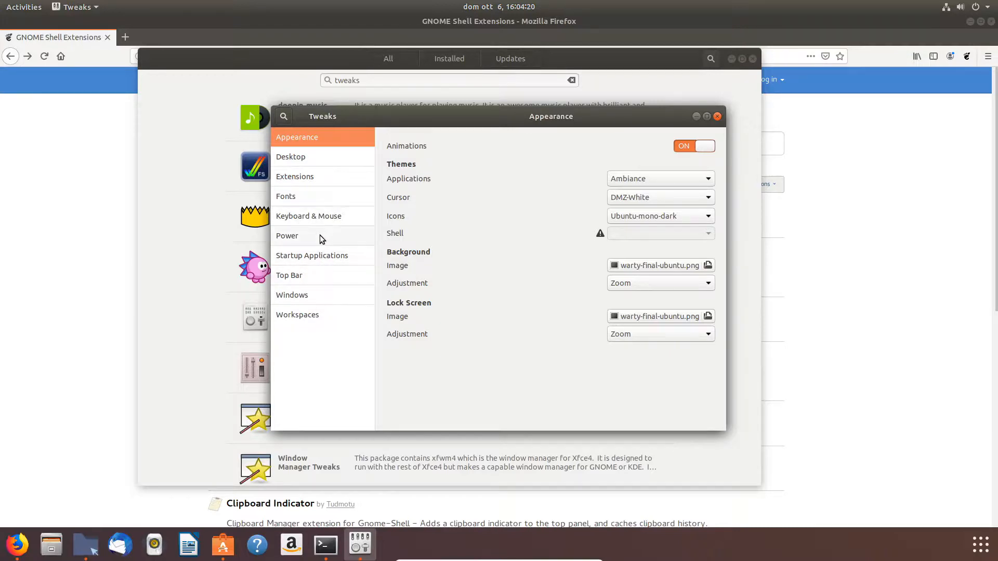
pyautogui.click(323, 175)
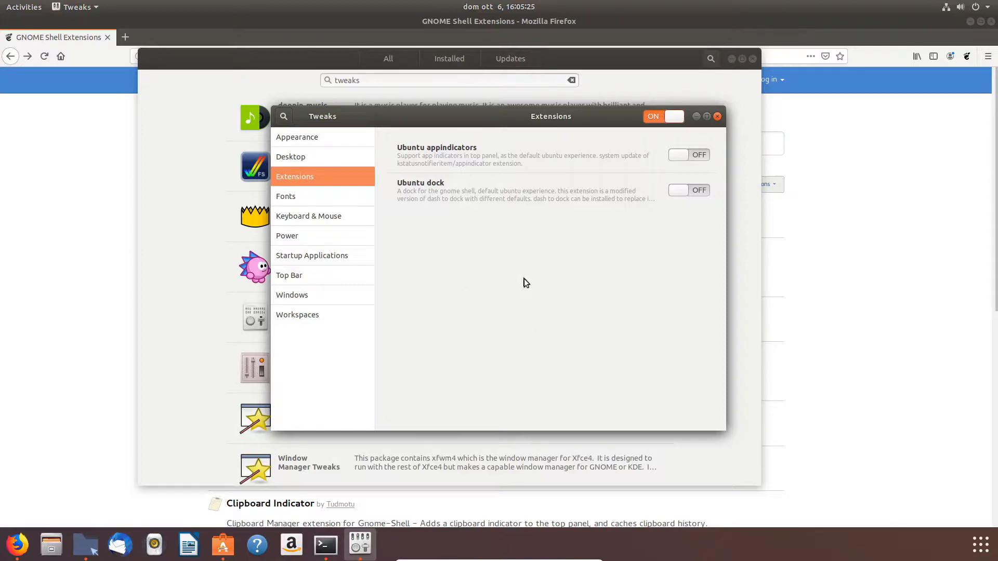
pyautogui.click(863, 277)
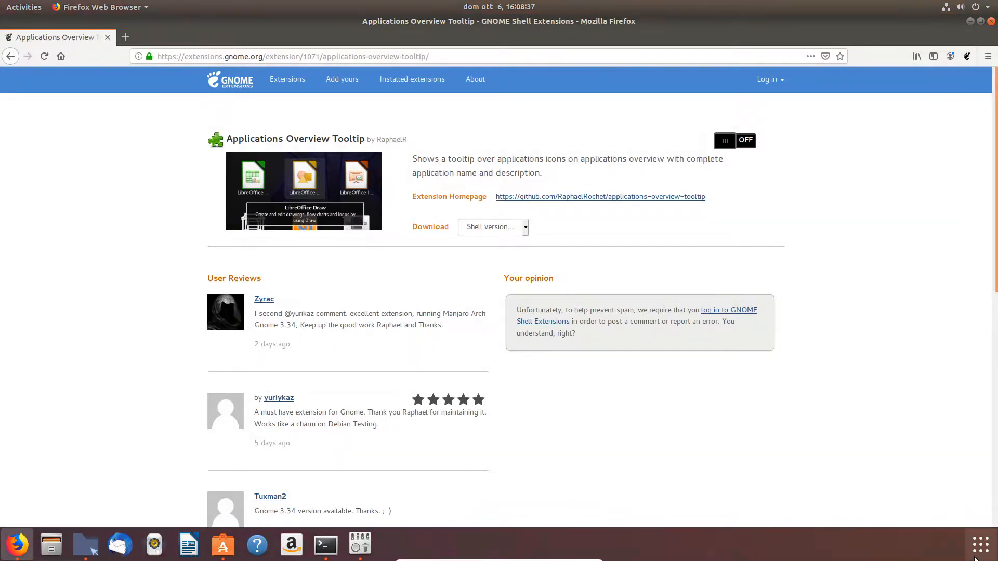
# Step: Switch on the Applications Overview Tooltip extension on its extensions.gnome.org page and confirm the install
pyautogui.click(977, 555)
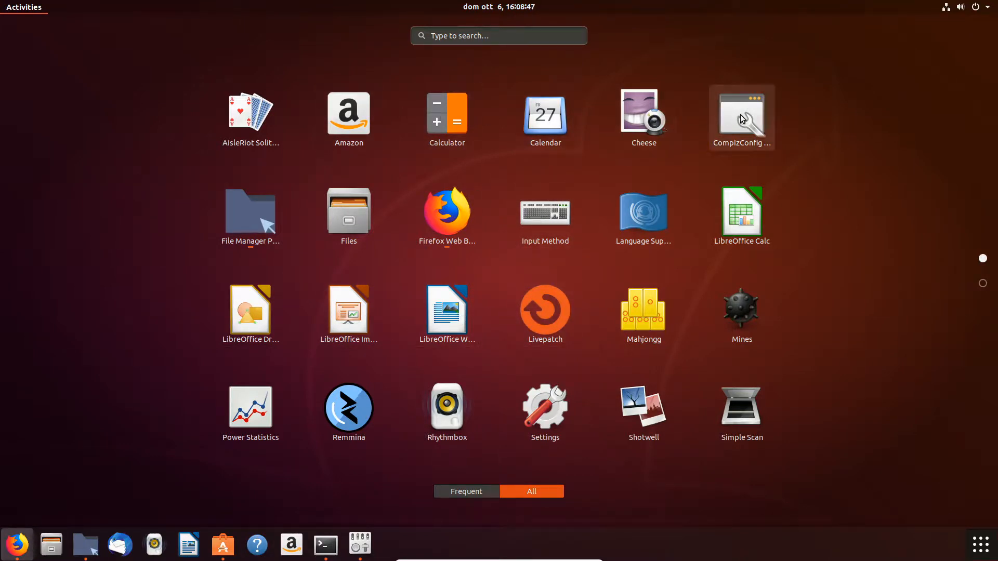
pyautogui.click(980, 543)
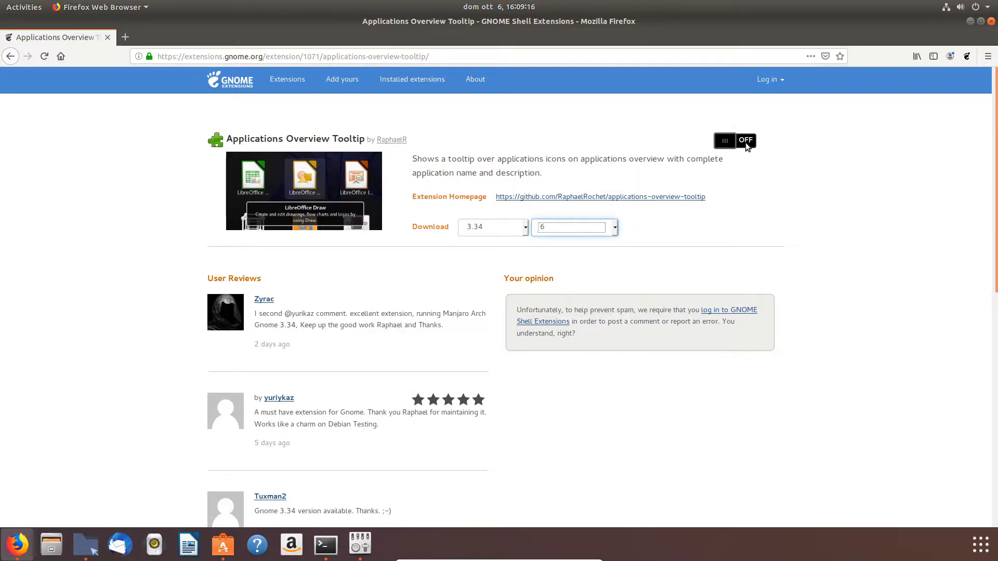
pyautogui.click(745, 141)
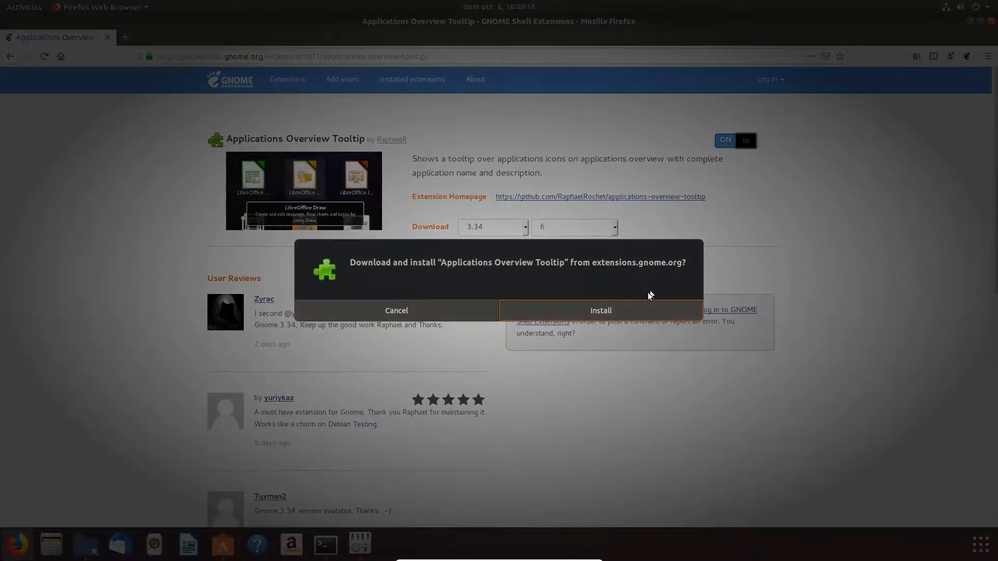
pyautogui.click(607, 311)
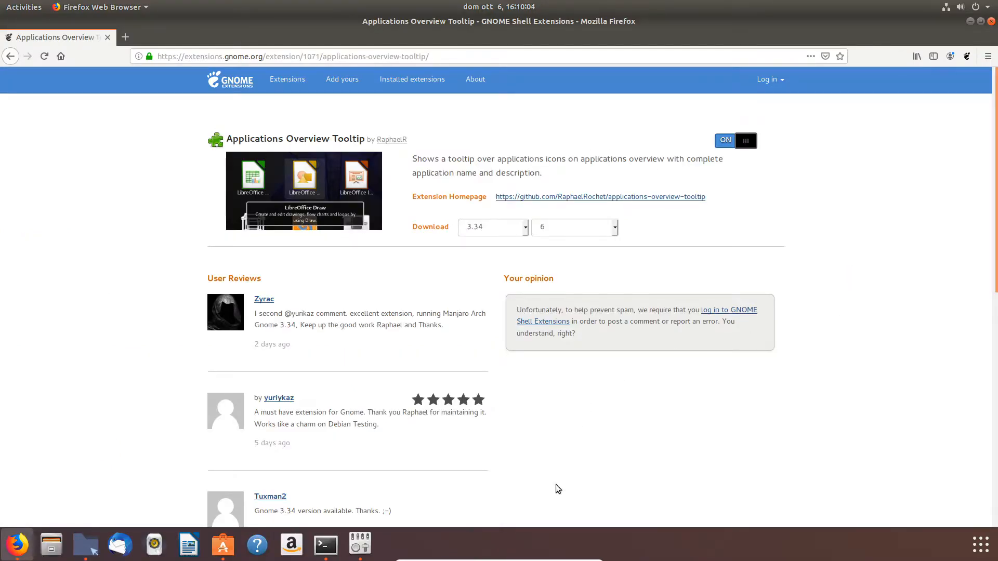
# Step: Check the Extensions section in Tweaks, then close Tweaks
pyautogui.click(360, 546)
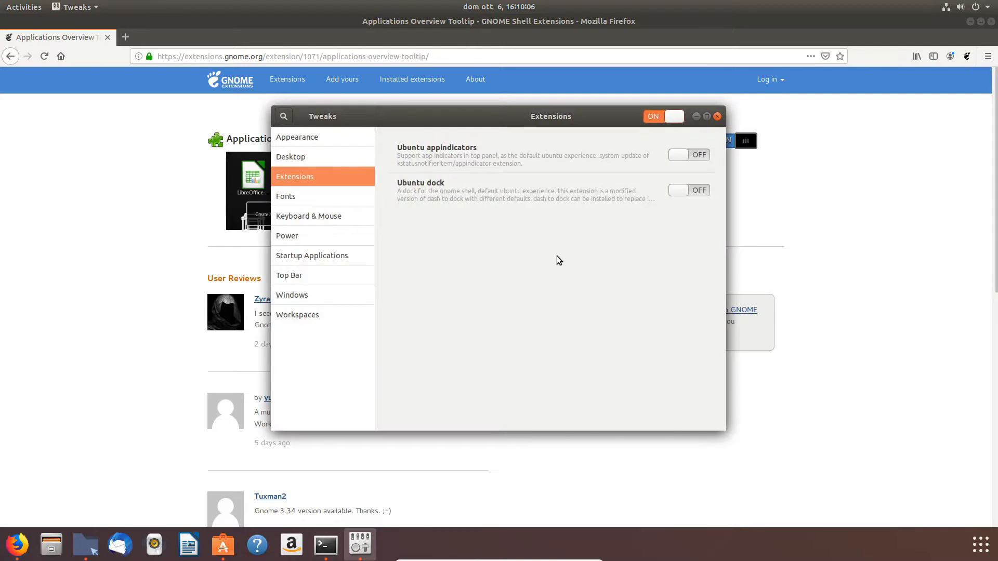
pyautogui.click(300, 164)
pyautogui.click(307, 182)
pyautogui.click(718, 116)
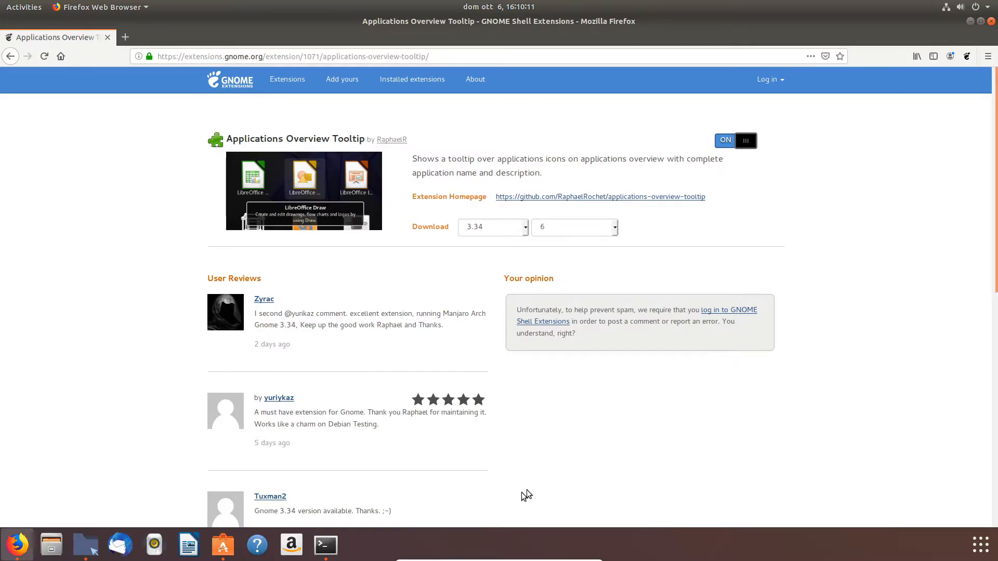
# Step: Relaunch Tweaks from the applications overview, open the Applications overview tooltip settings, then close them and Tweaks
pyautogui.click(980, 543)
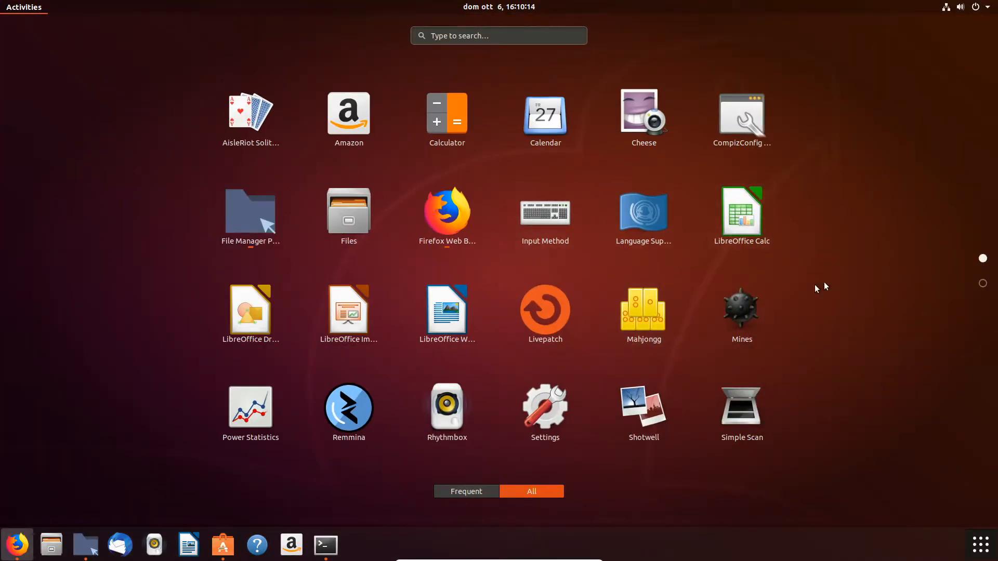
pyautogui.scroll(-1, 716, 350)
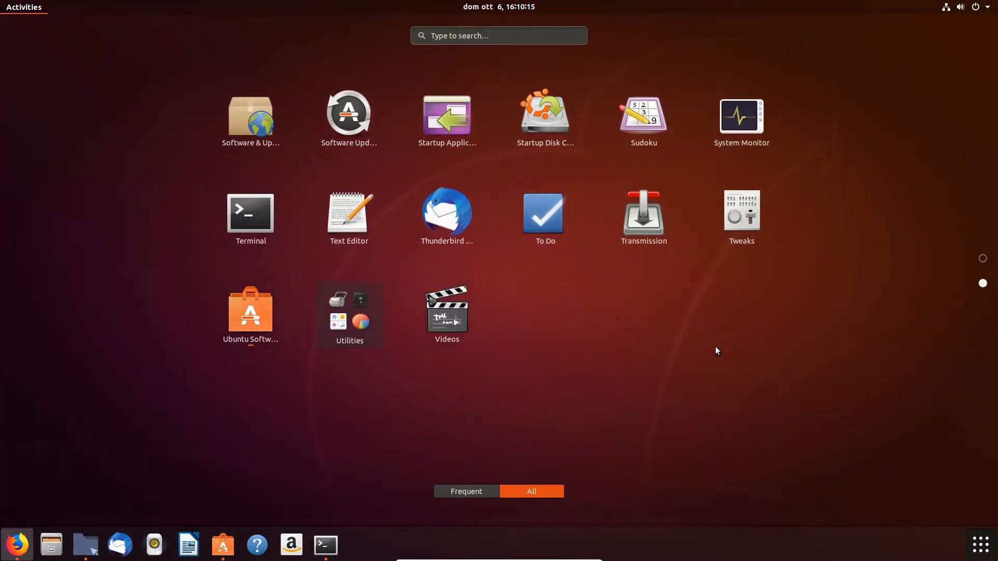
pyautogui.click(749, 220)
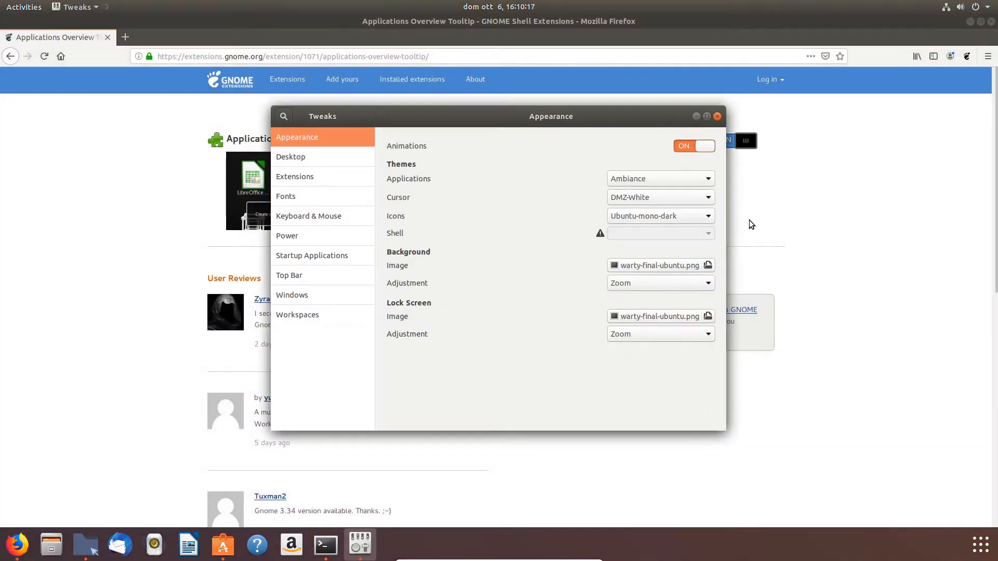
pyautogui.click(322, 180)
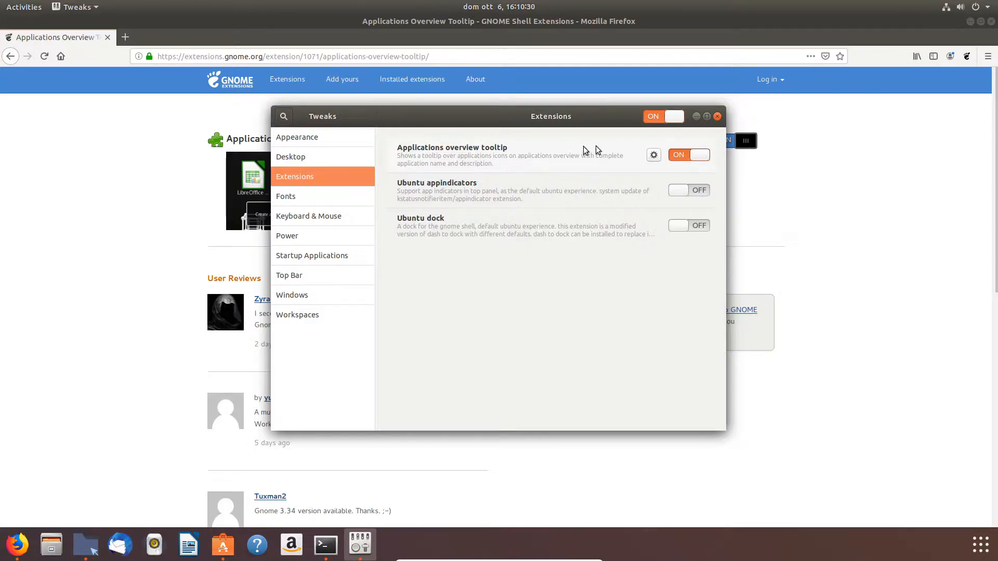
pyautogui.click(654, 155)
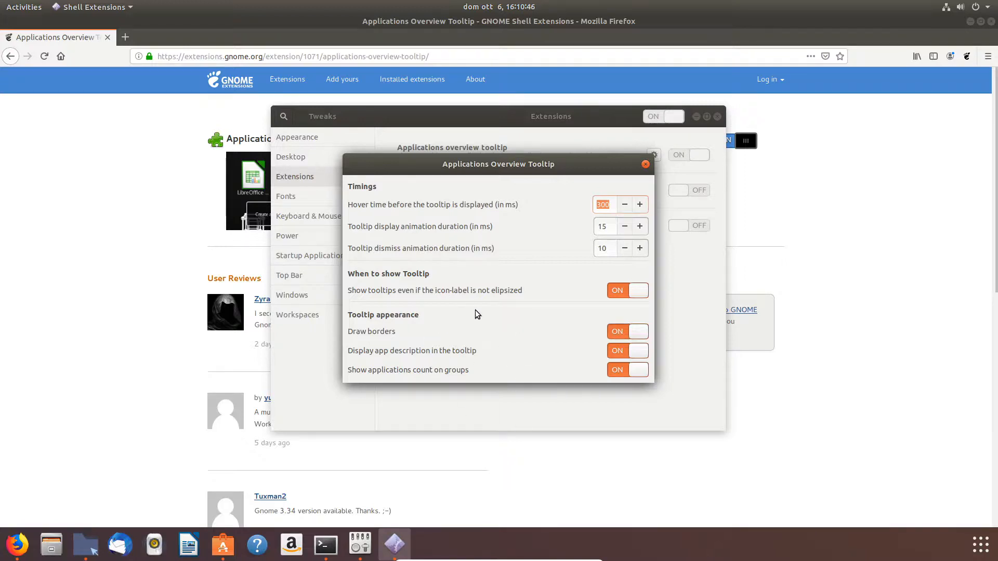
pyautogui.click(645, 164)
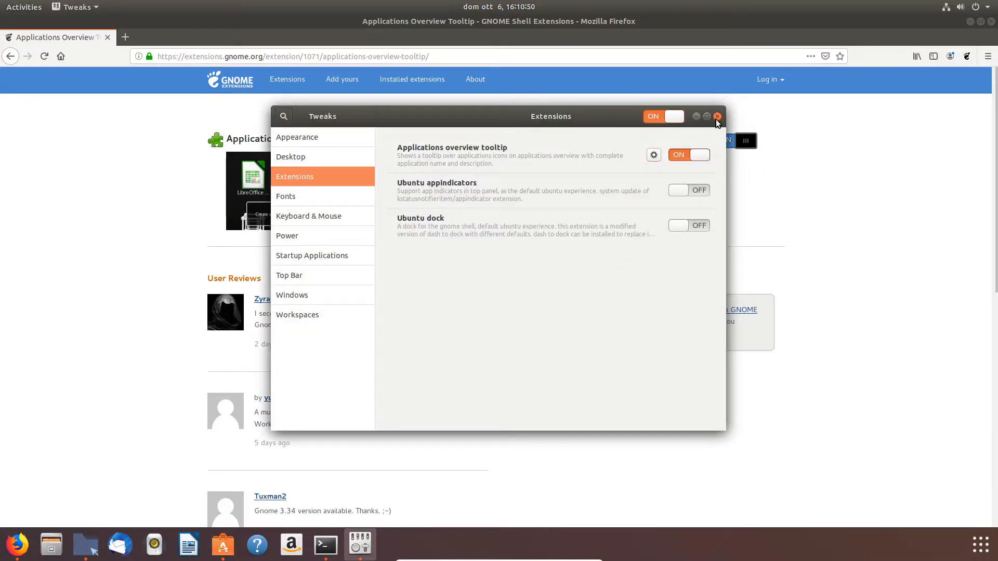
pyautogui.click(717, 117)
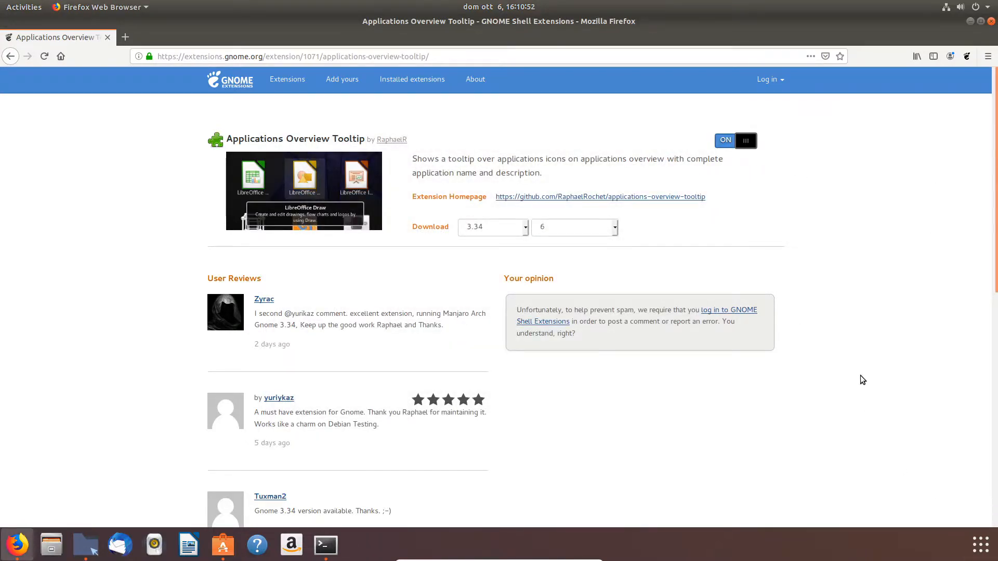
# Step: Search extensions.gnome.org for clipboar and install the Clipboard Indicator extension
pyautogui.click(981, 552)
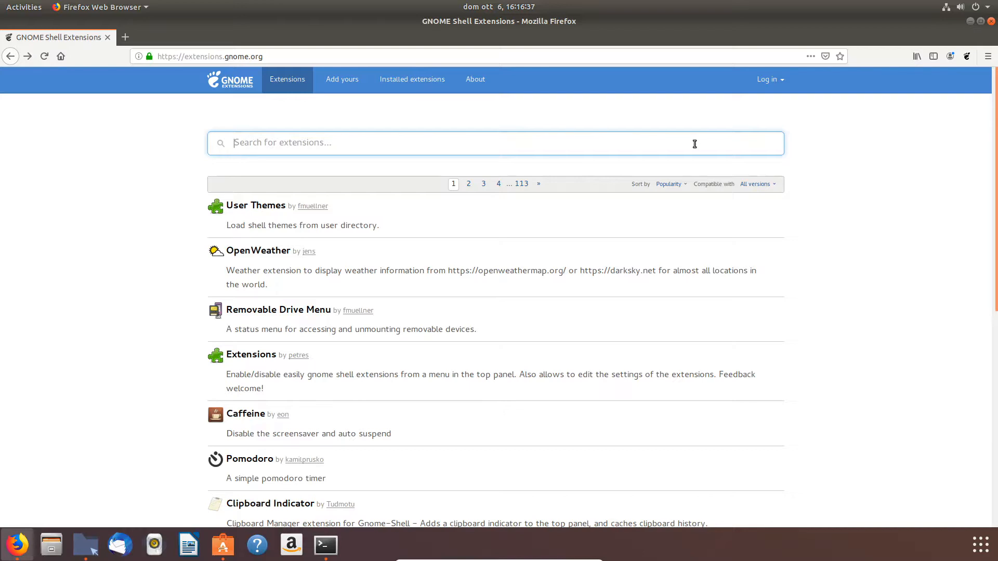
pyautogui.write('cl')
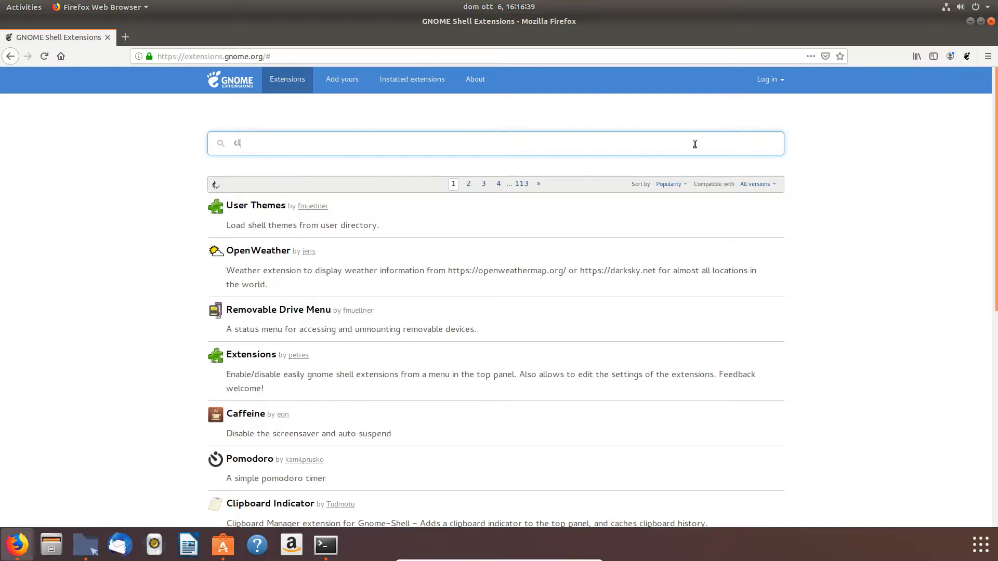
pyautogui.write('ipboar')
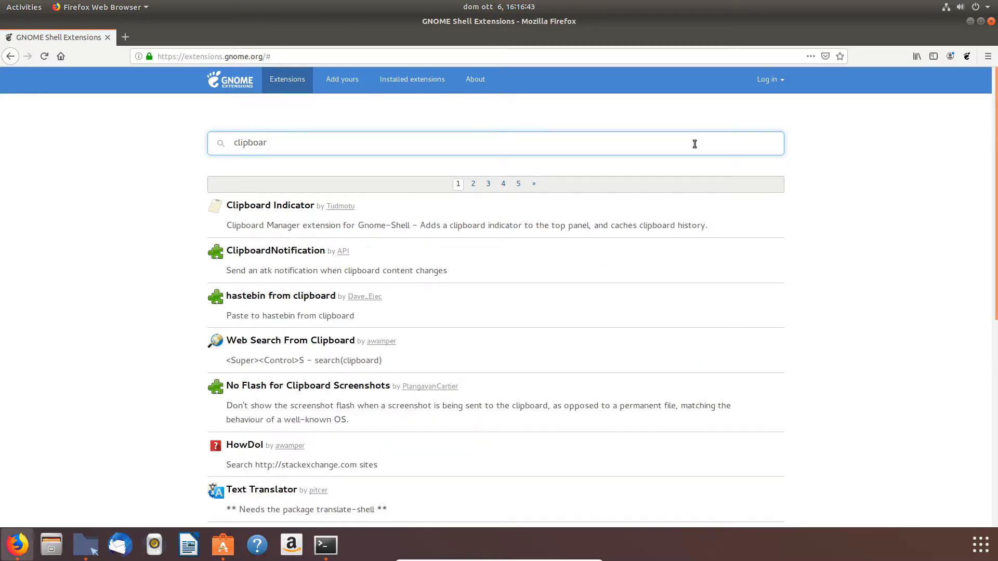
pyautogui.click(300, 208)
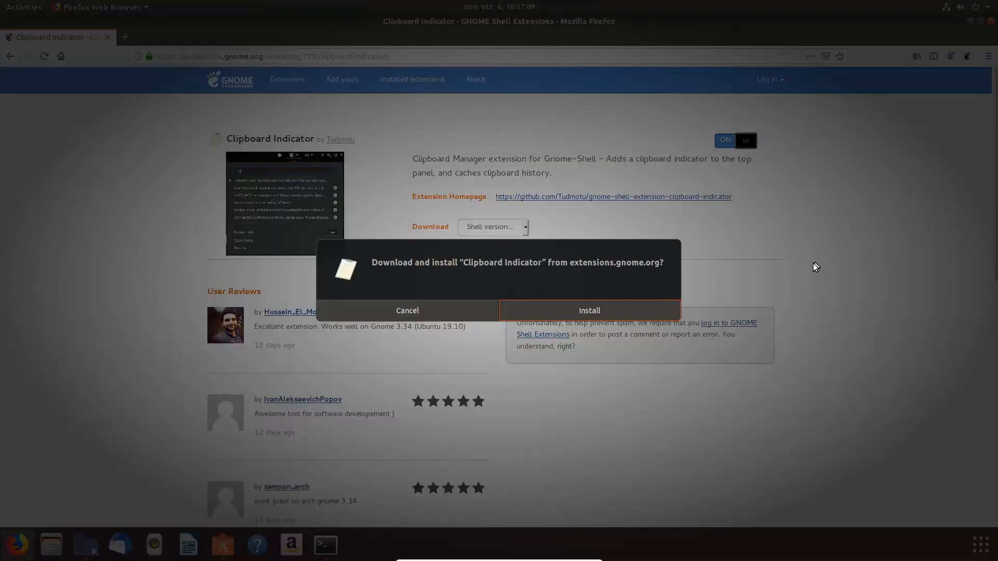
pyautogui.click(620, 307)
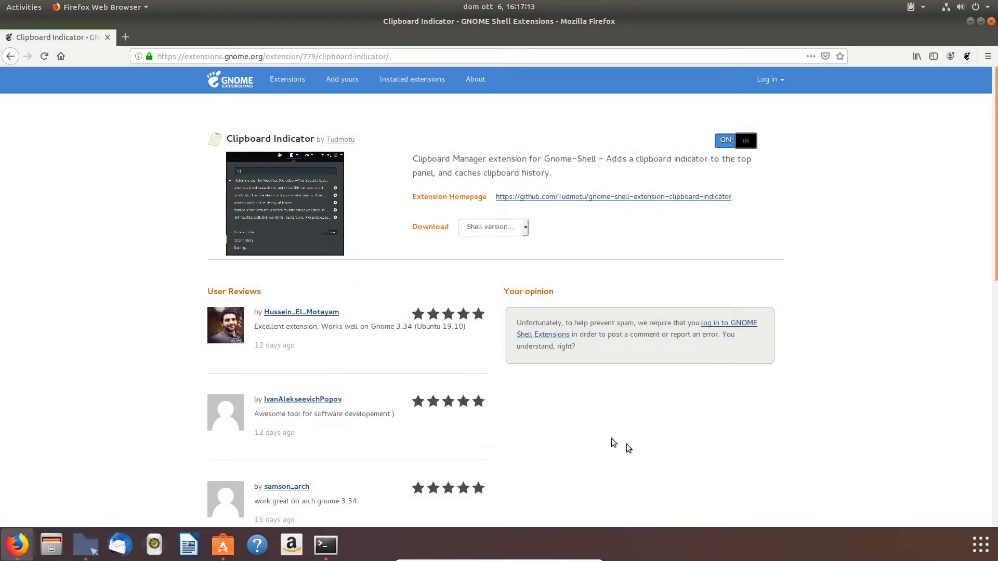
# Step: Launch Tweaks from the applications overview, open the Clipboard Indicator settings, then close them and Tweaks
pyautogui.click(982, 541)
pyautogui.scroll(-1, 714, 355)
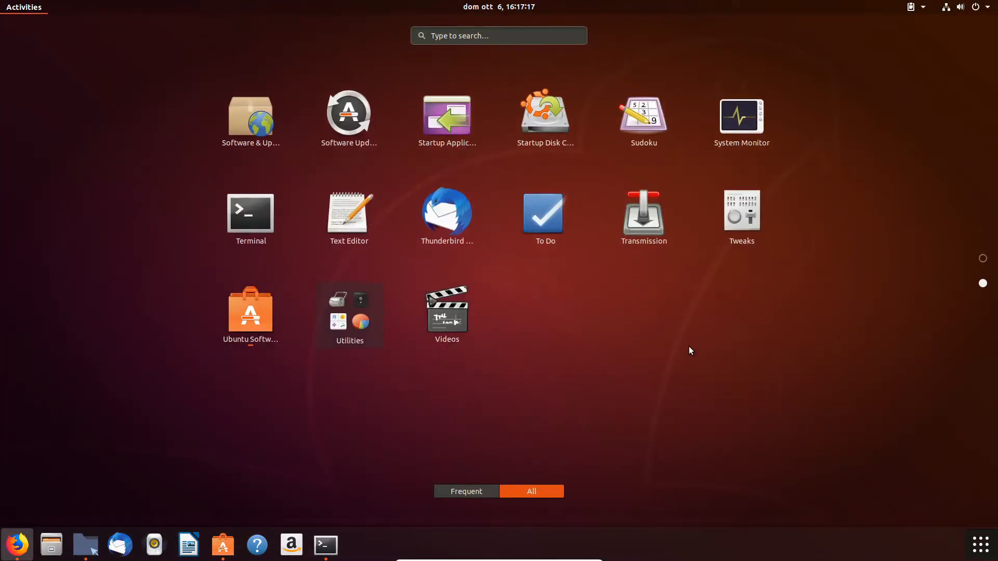
pyautogui.click(751, 221)
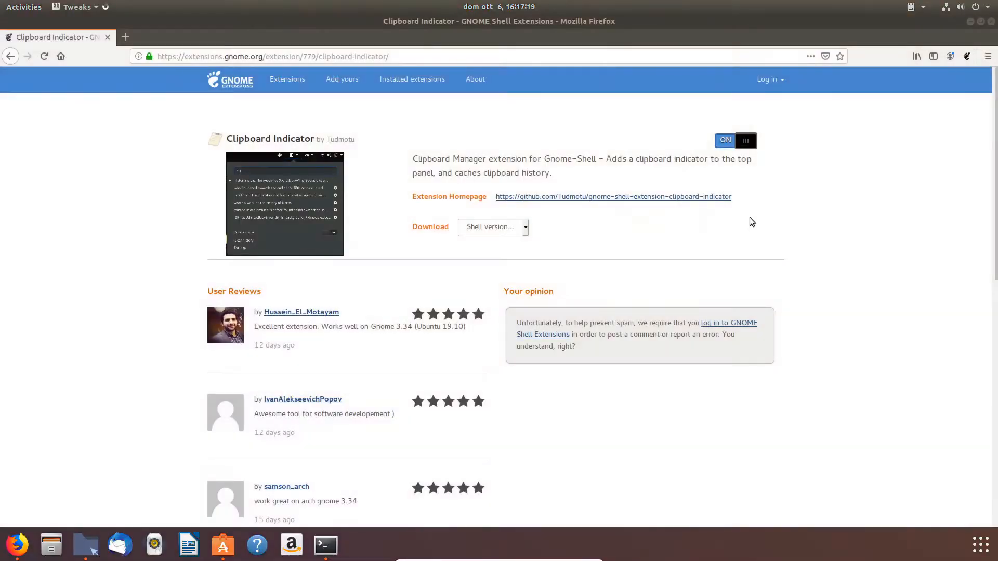
pyautogui.click(322, 178)
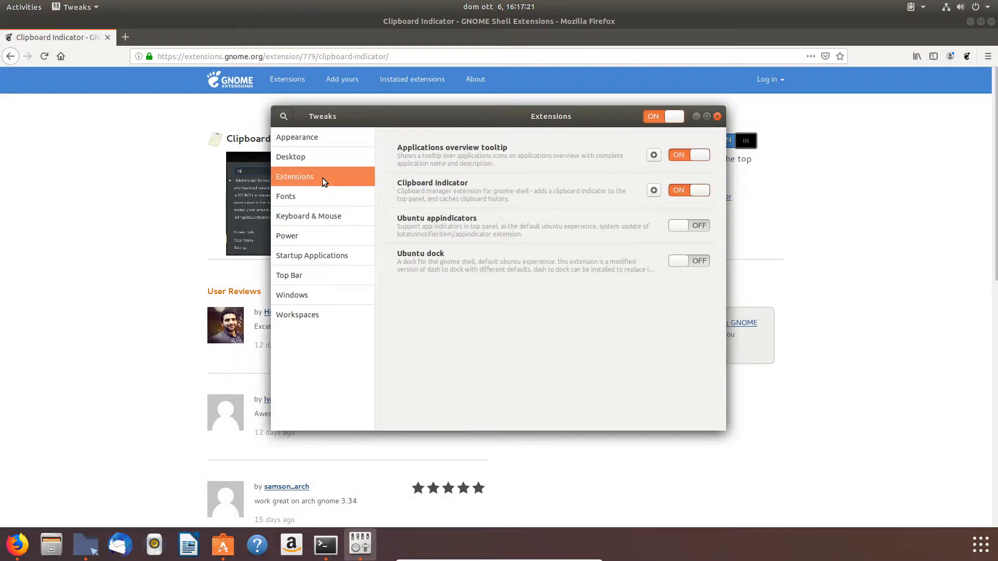
pyautogui.click(655, 190)
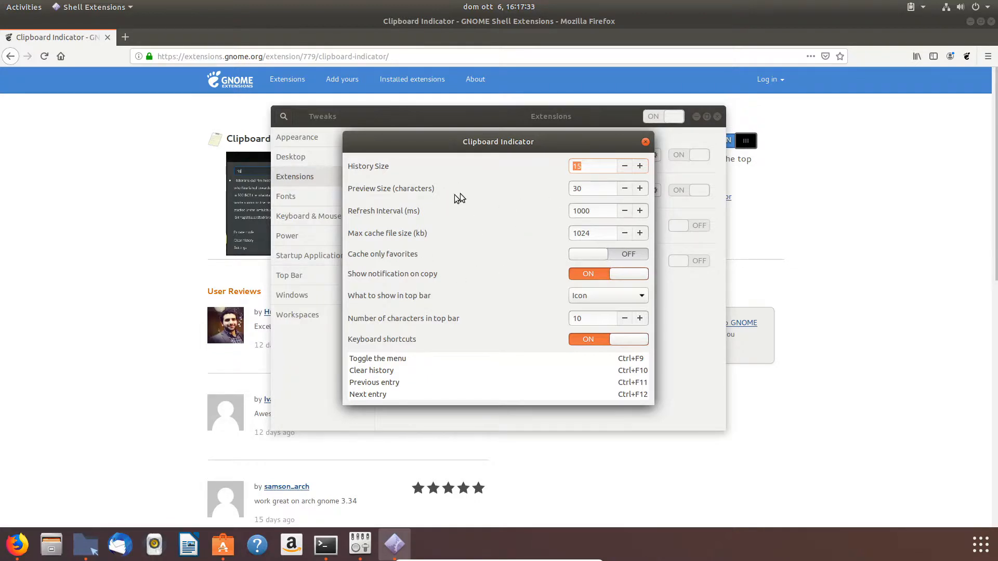
pyautogui.click(645, 143)
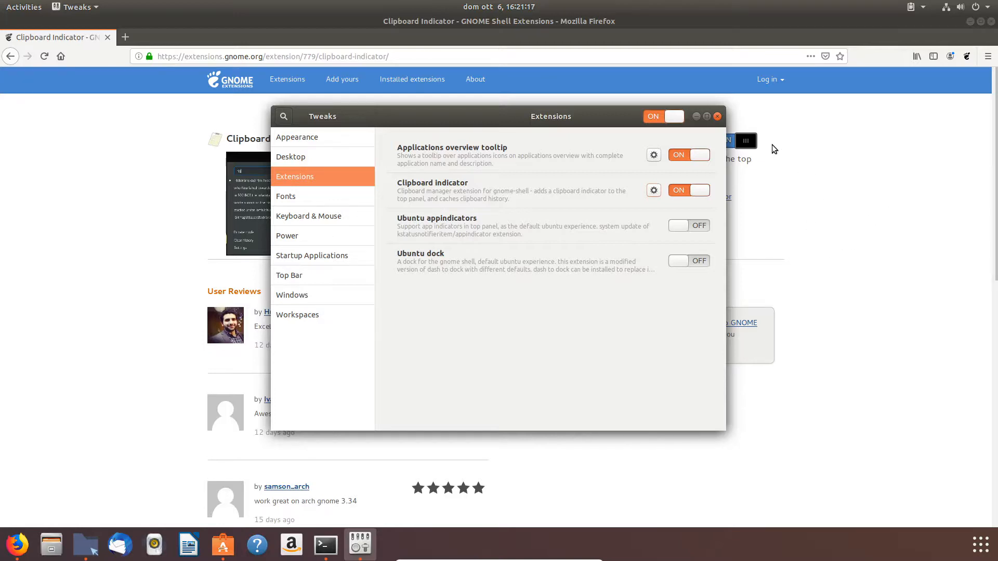
pyautogui.click(719, 117)
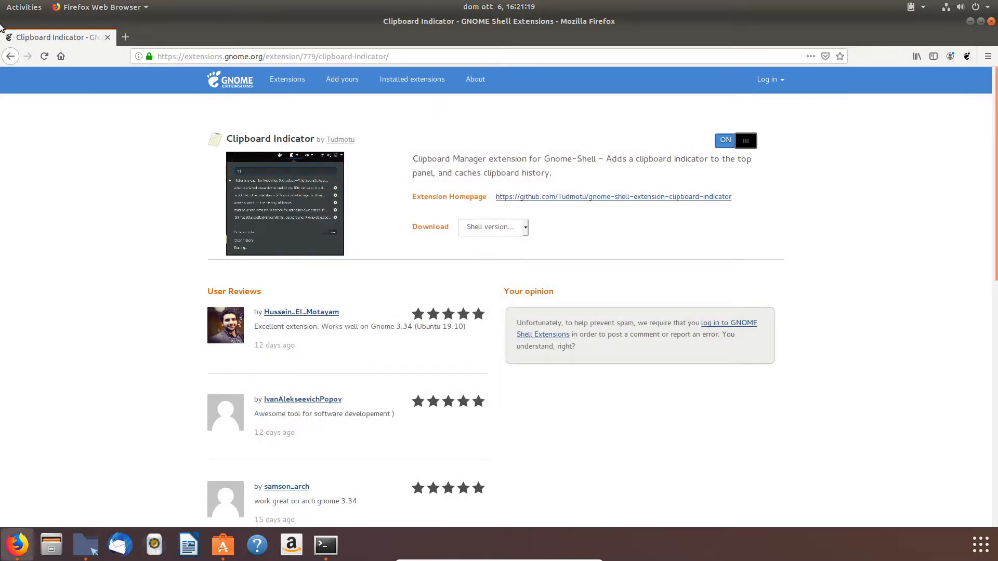
# Step: Go back to the extensions search, search for coverflow, and install the Coverflow Alt-Tab extension
pyautogui.click(11, 57)
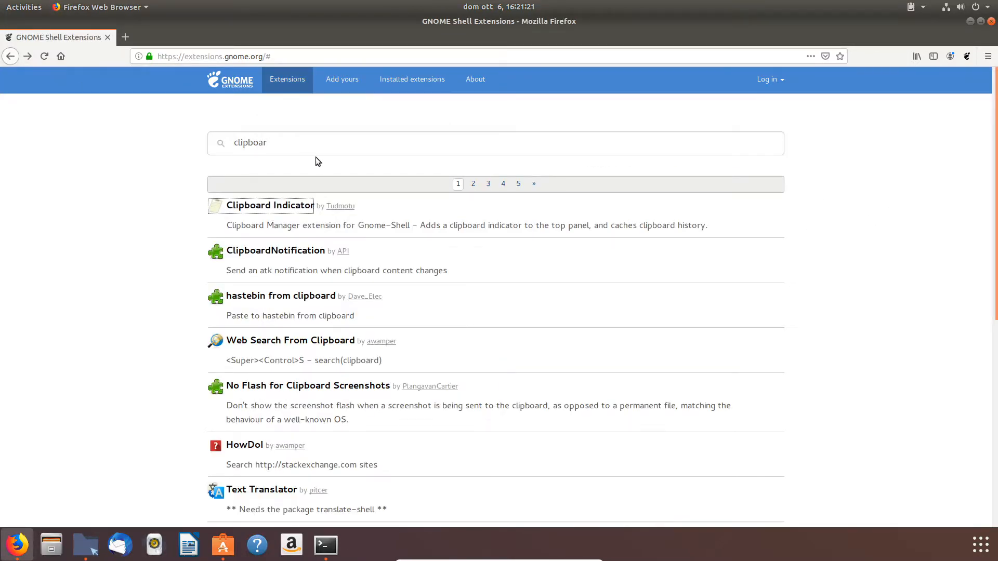
pyautogui.click(314, 136)
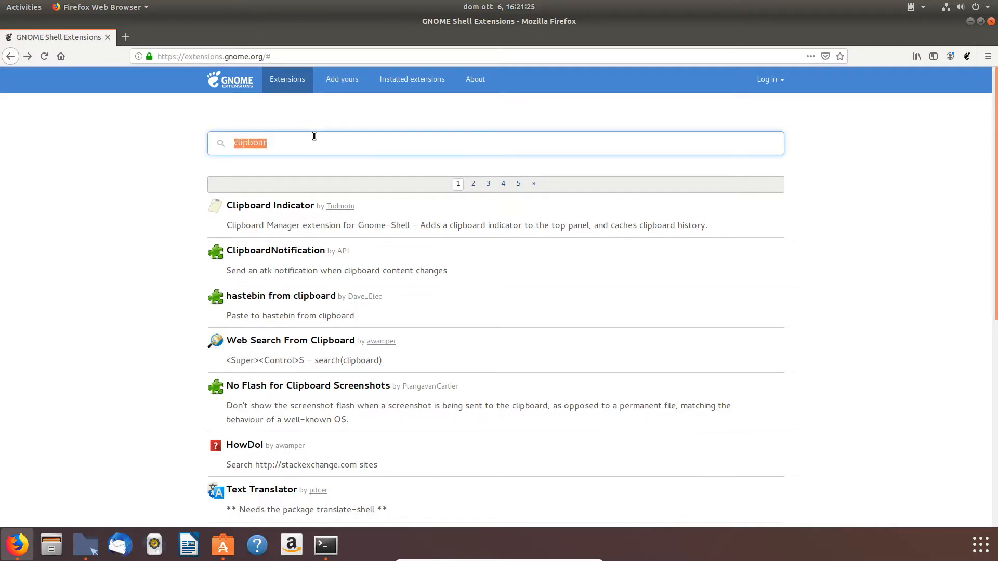
pyautogui.write('coverflow')
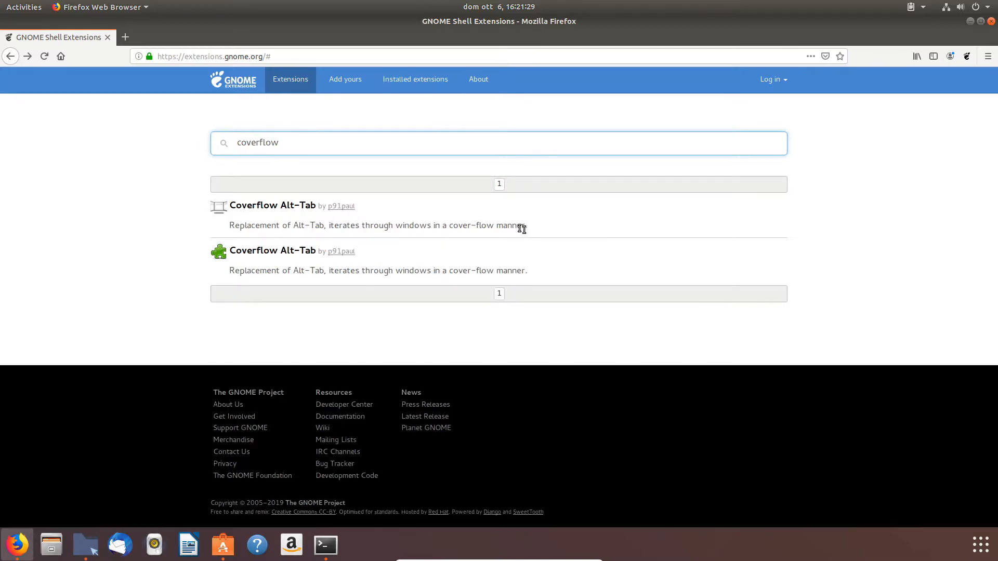
pyautogui.click(310, 210)
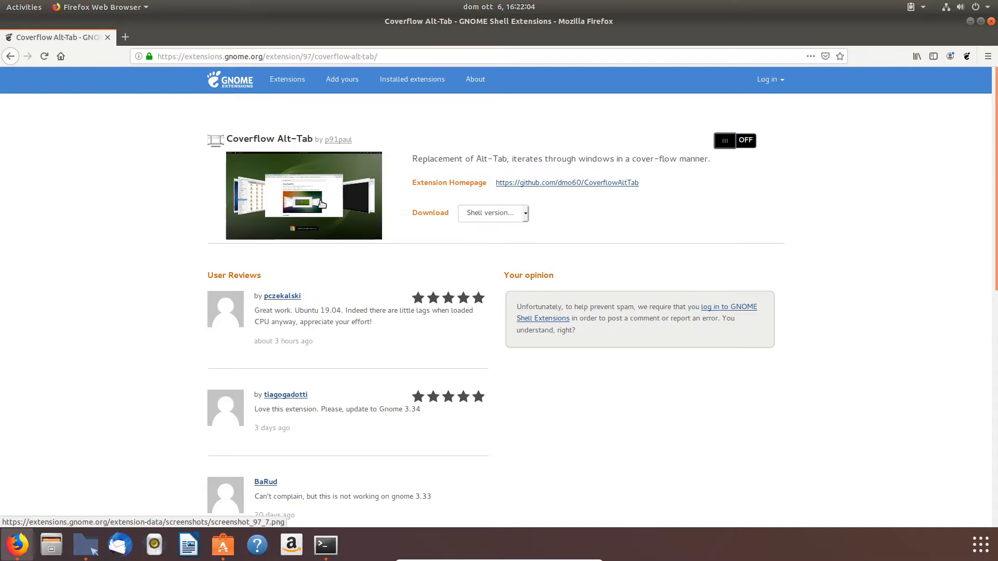
pyautogui.click(745, 141)
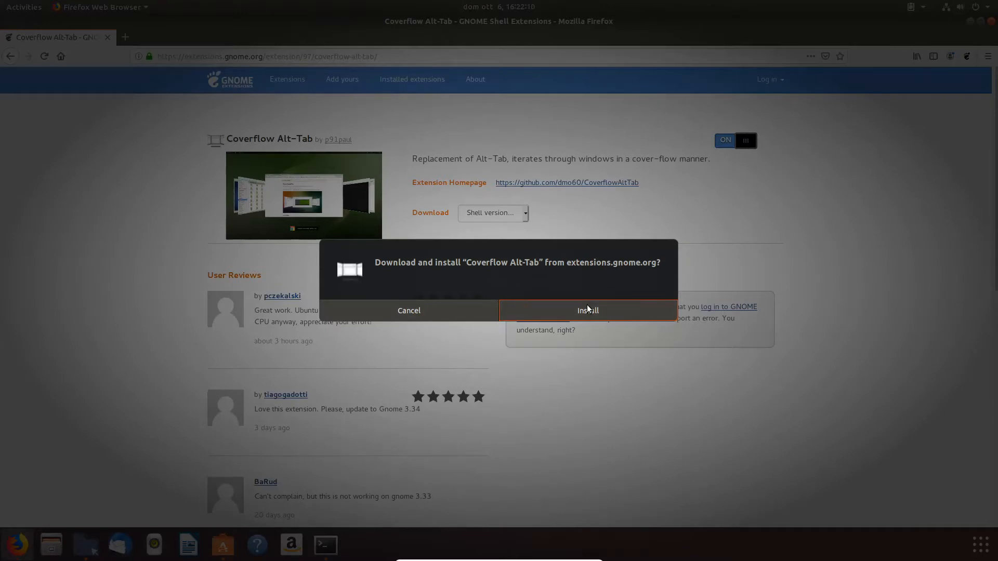
pyautogui.click(587, 310)
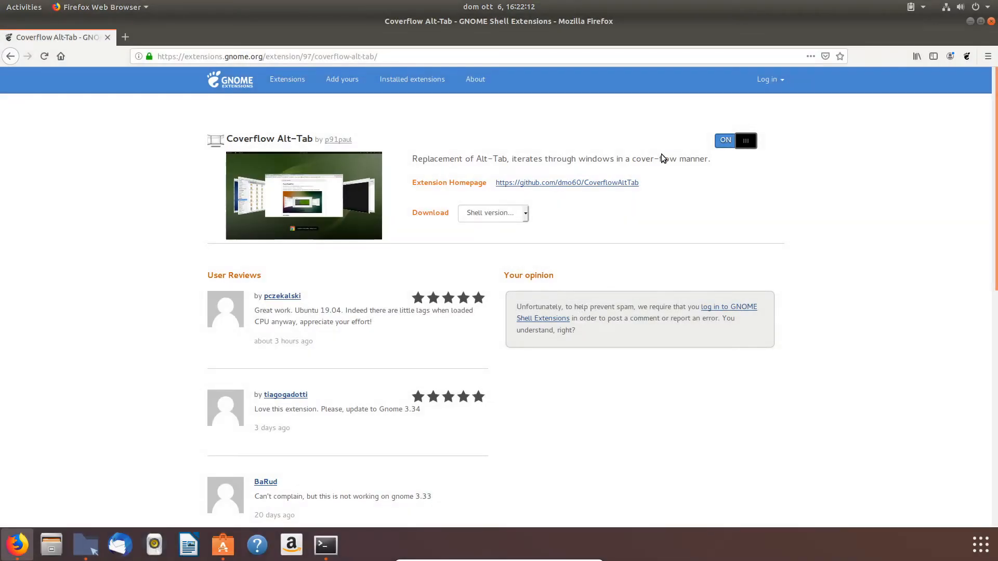
# Step: Launch Tweaks from the applications overview
pyautogui.click(979, 550)
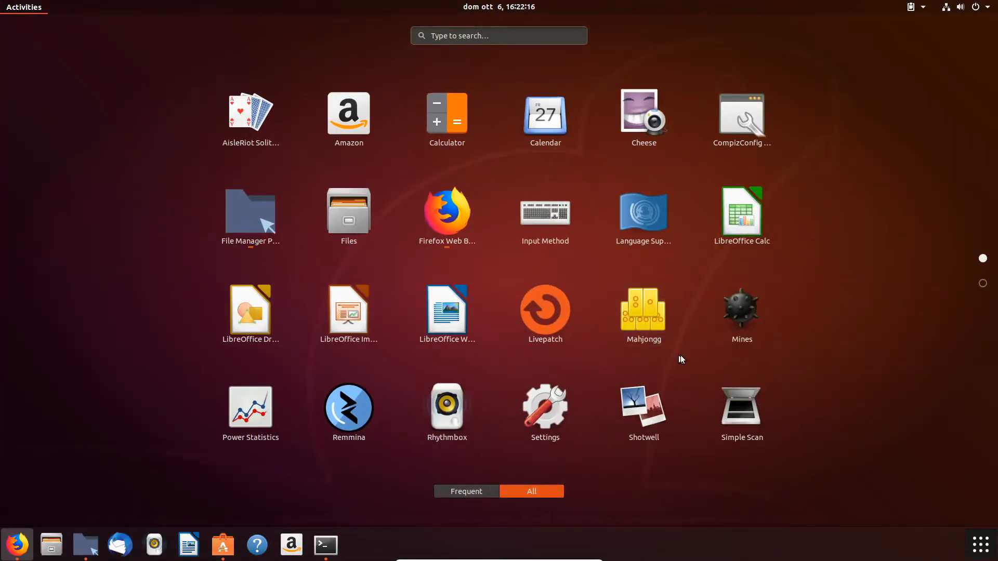
pyautogui.scroll(-1, 694, 357)
pyautogui.click(741, 218)
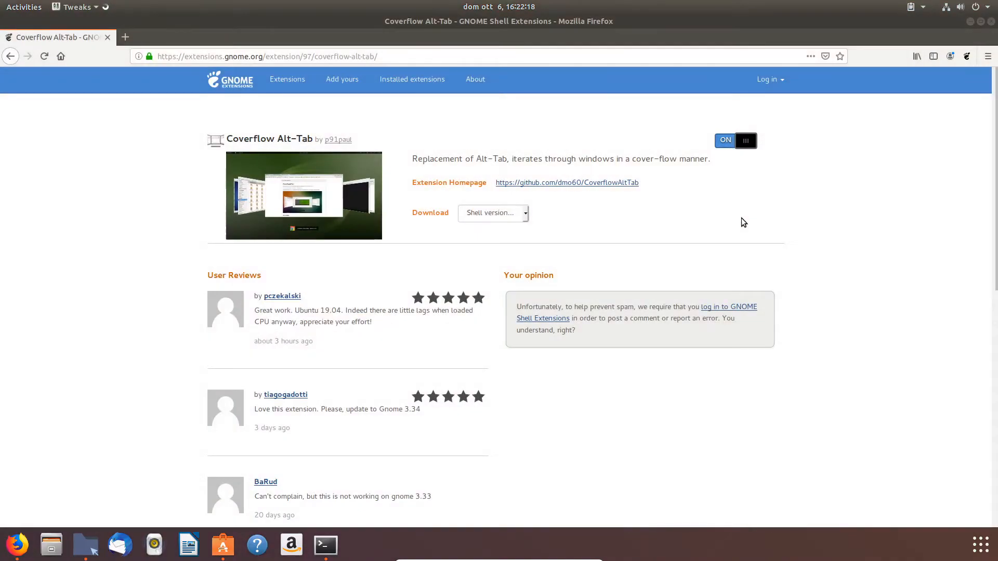
# Step: Review the installed extensions listed in Tweaks, then close Tweaks
pyautogui.click(343, 182)
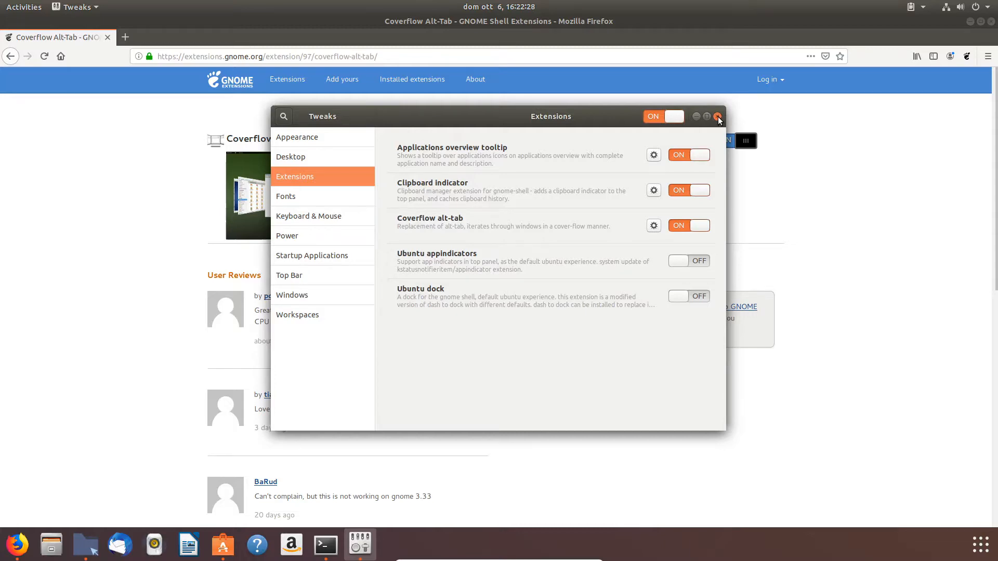
pyautogui.click(718, 117)
# Step: Cycle through the open windows with the Coverflow Alt-Tab switcher, ending on Firefox
pyautogui.hotkey('alt', 'Tab')
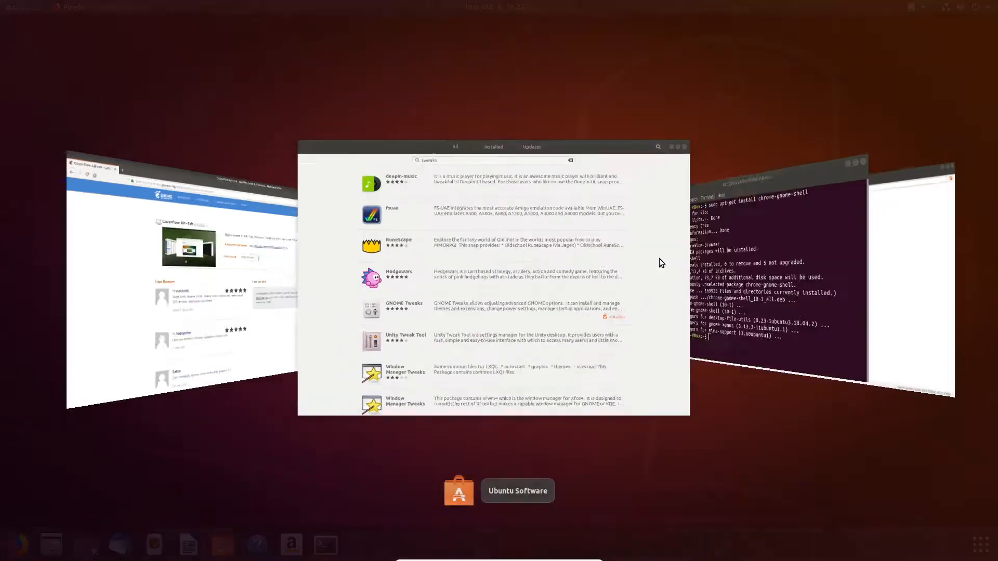
pyautogui.hotkey('alt', 'Tab')
pyautogui.hotkey('alt', 'Tab')
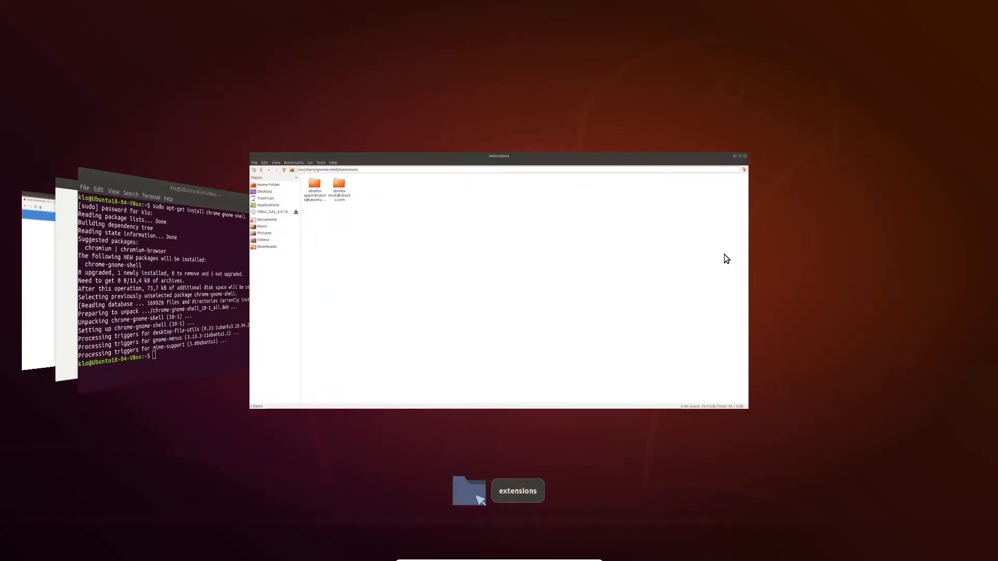
pyautogui.hotkey('alt', 'Tab')
pyautogui.hotkey('alt', 'Tab')
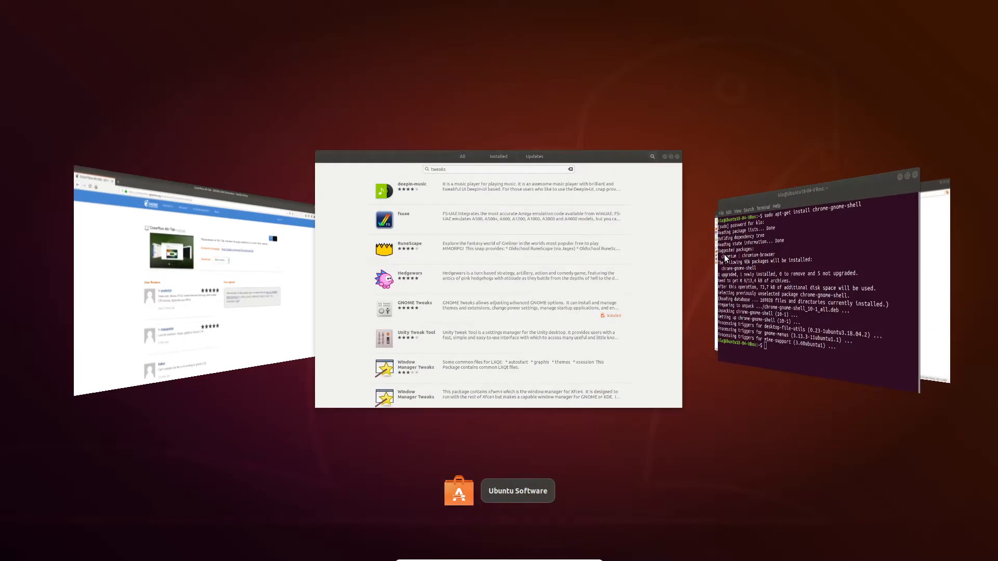
pyautogui.hotkey('alt', 'Tab')
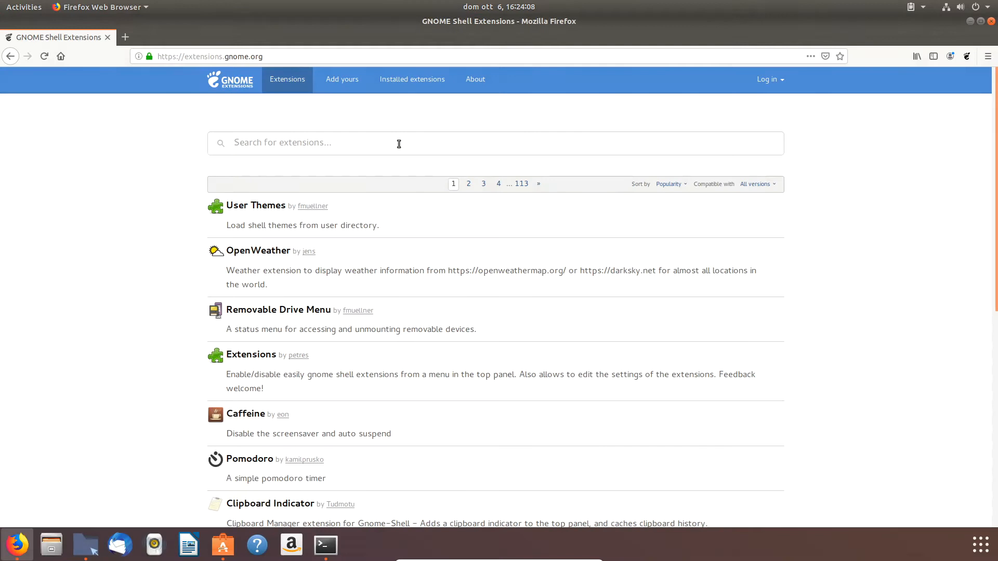
# Step: Search extensions.gnome.org for dash to pa and install the Dash to Panel extension
pyautogui.click(399, 144)
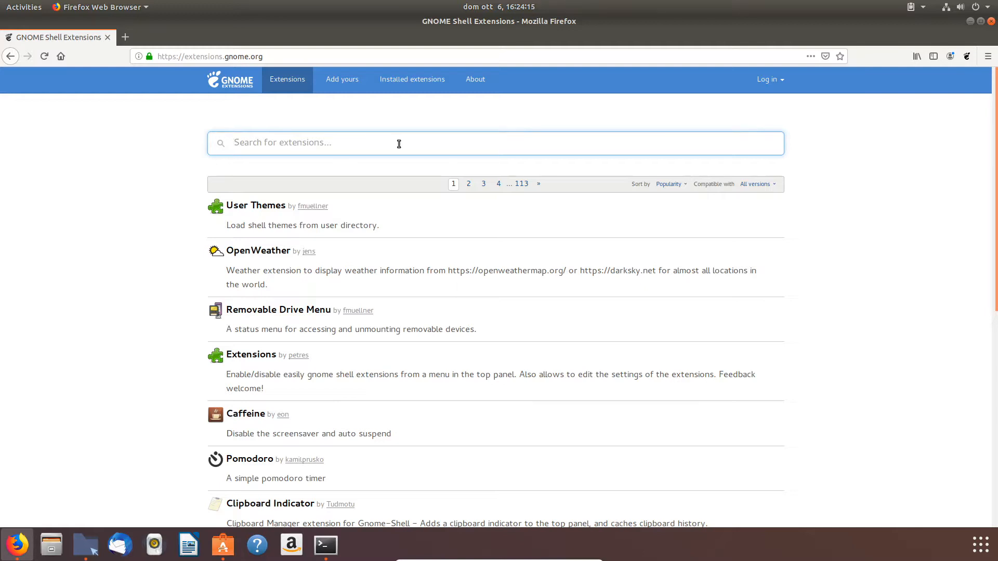
pyautogui.write('dash to p')
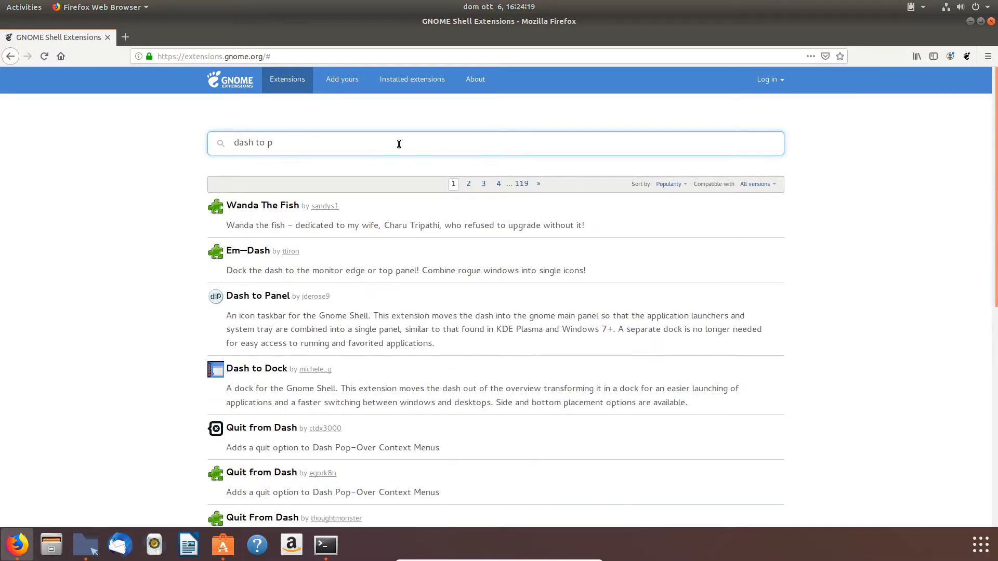
pyautogui.write('a')
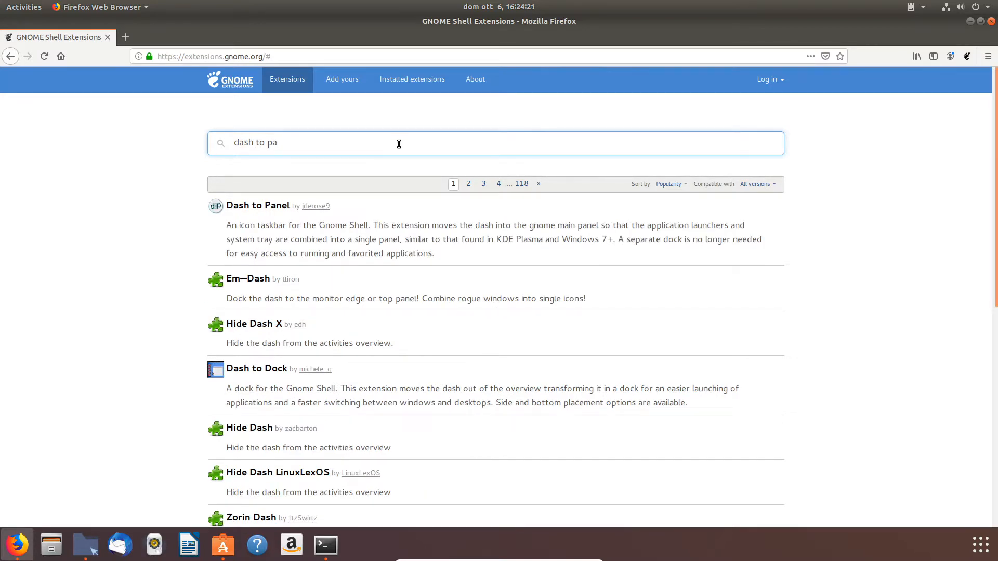
pyautogui.click(271, 207)
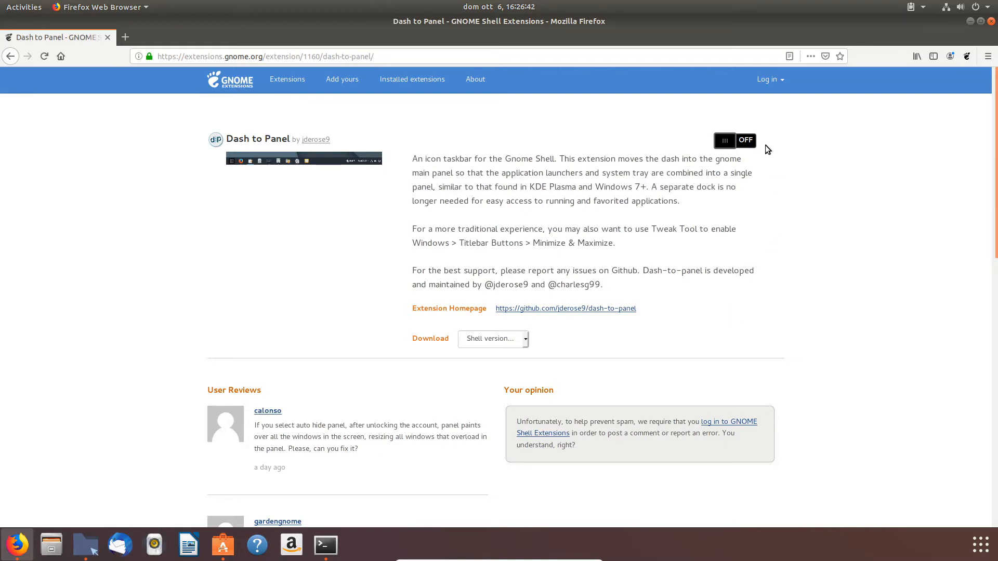
pyautogui.click(747, 141)
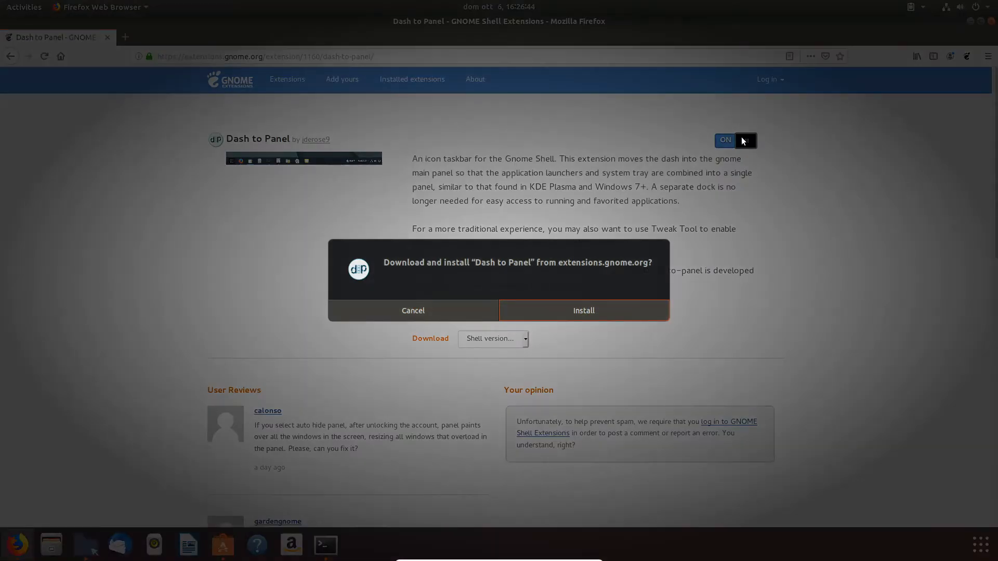
pyautogui.click(585, 309)
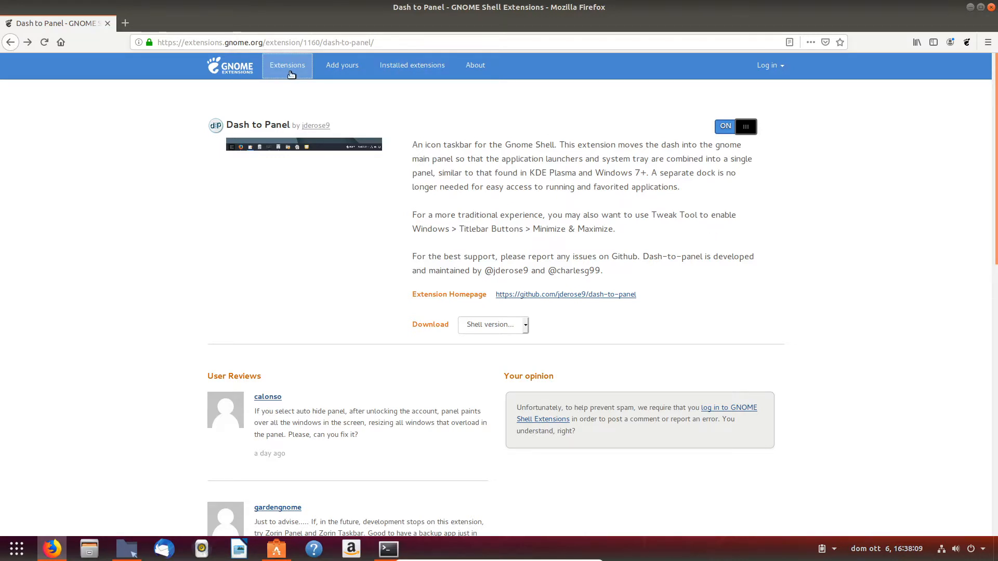
# Step: Search the extensions site for remova and open the Removable Drive Menu extension page
pyautogui.click(288, 70)
pyautogui.click(347, 127)
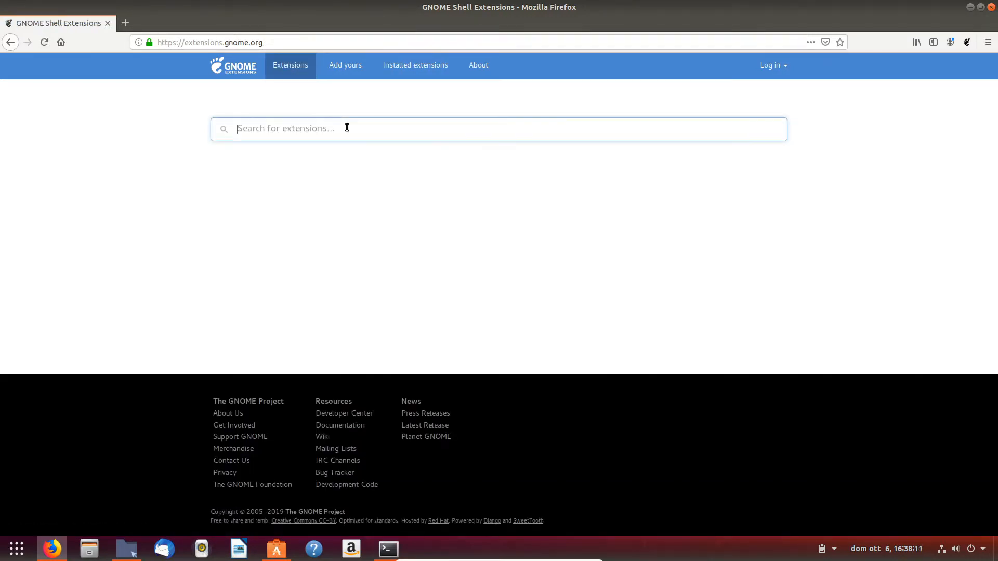
pyautogui.write('re')
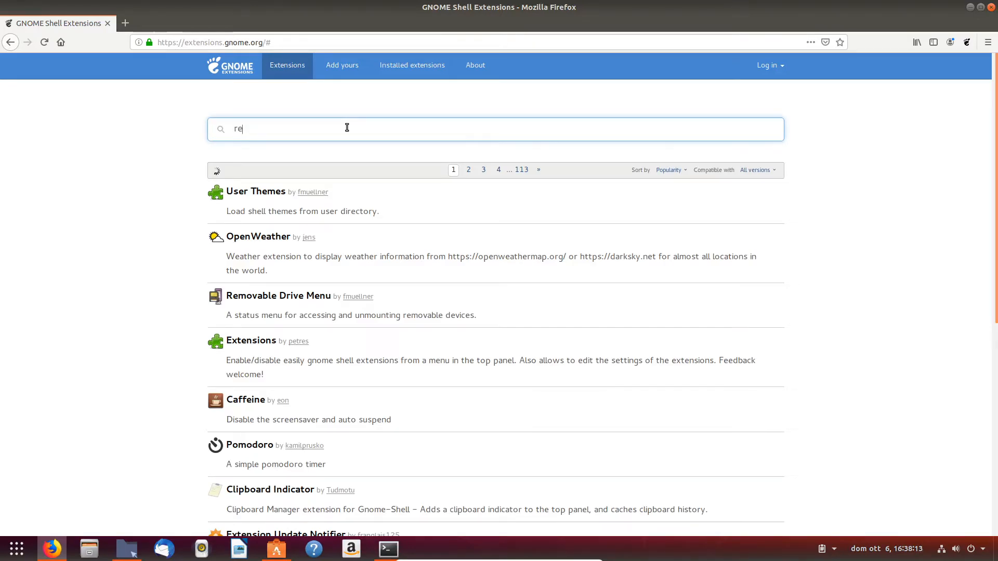
pyautogui.write('mova')
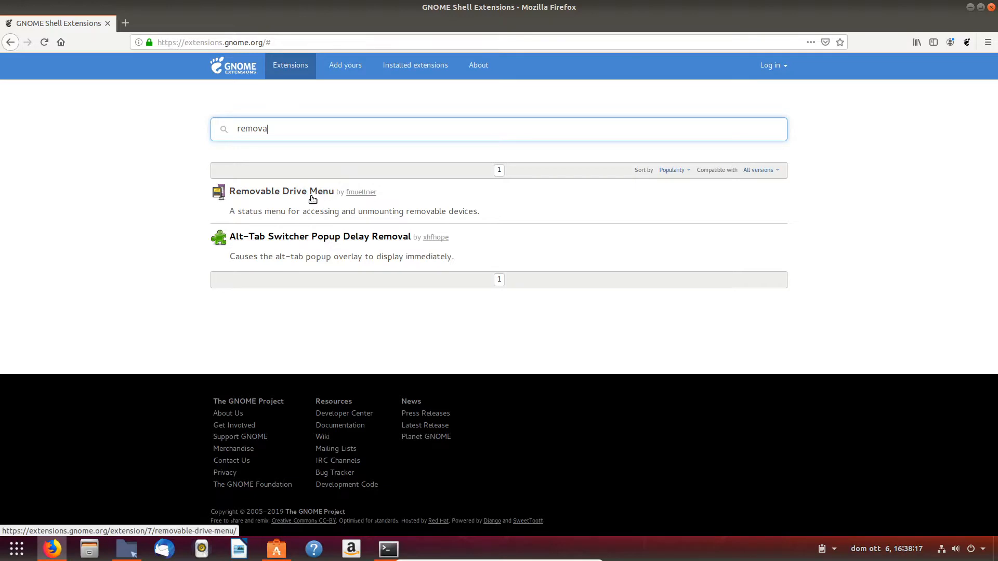
pyautogui.click(312, 192)
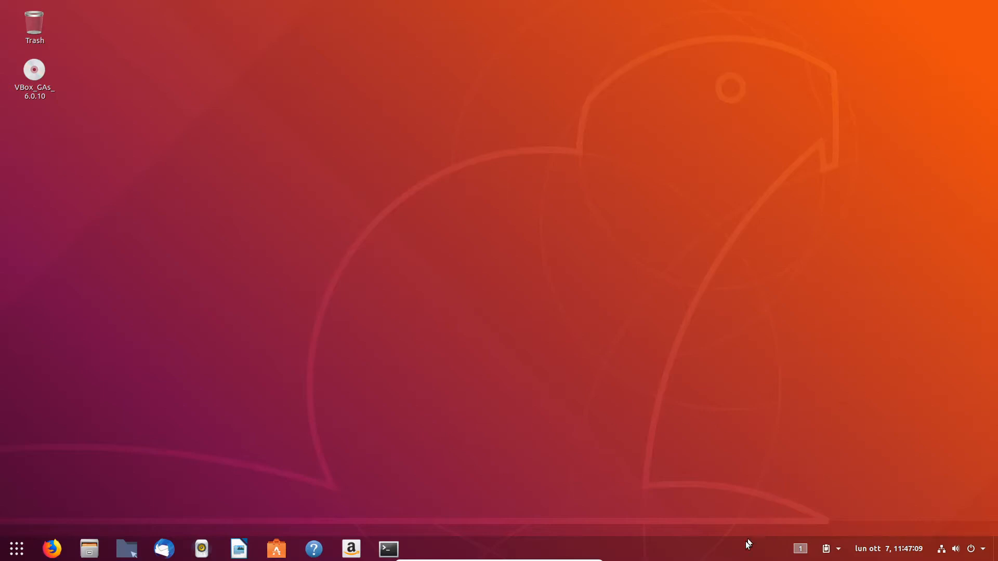
# Step: Open and dismiss the panel's workspace indicator menu several times to inspect the available workspaces
pyautogui.click(803, 550)
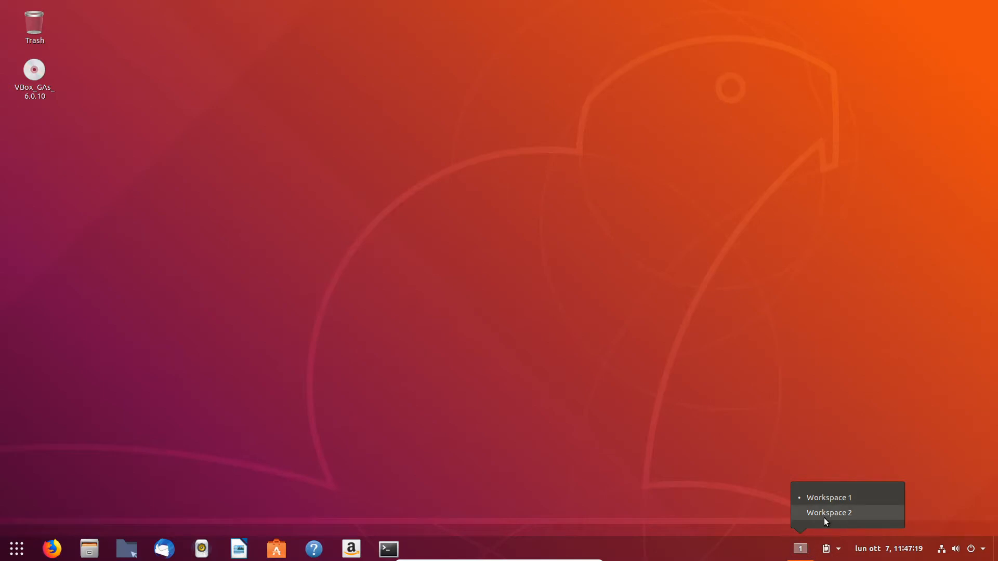
pyautogui.click(772, 378)
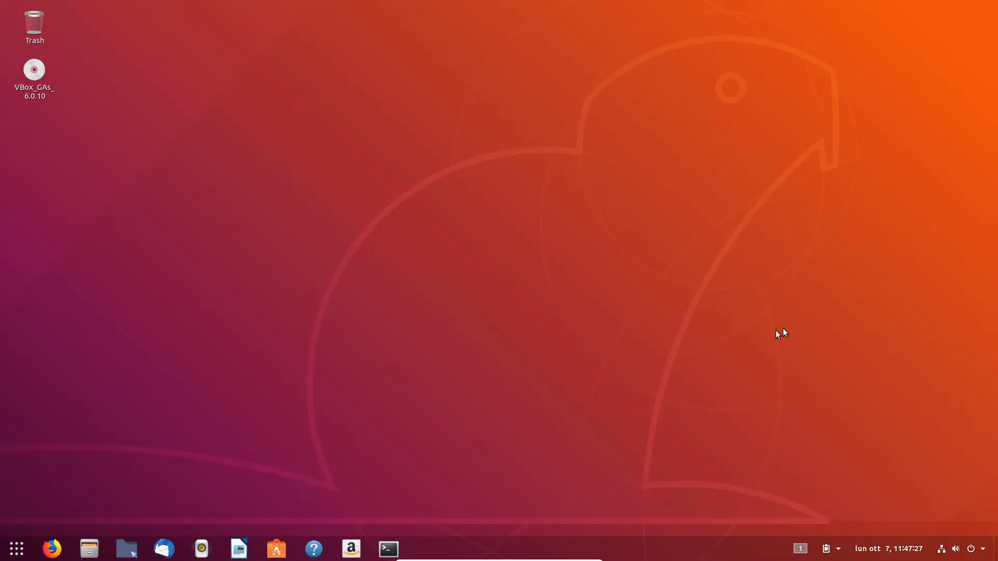
pyautogui.click(803, 552)
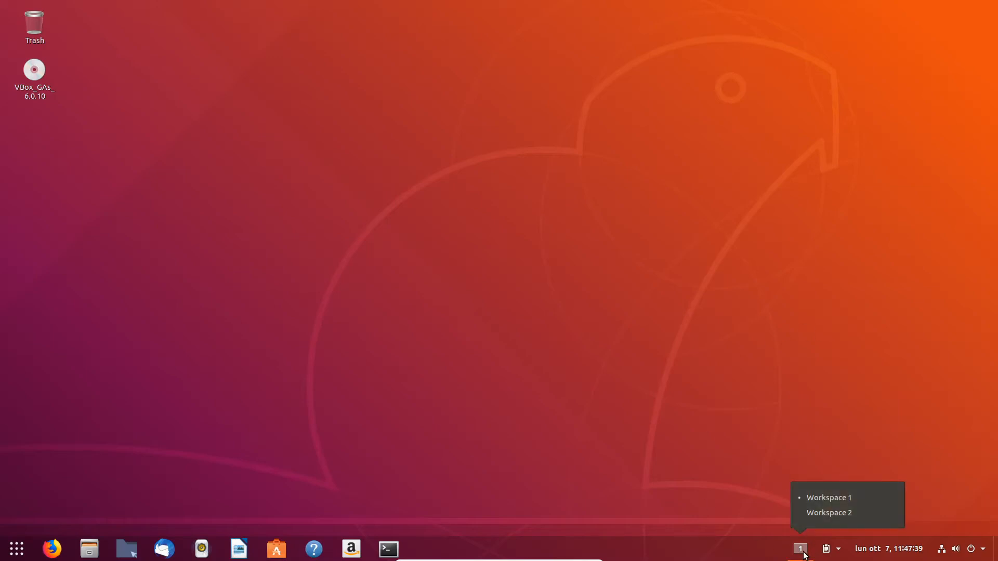
pyautogui.click(784, 434)
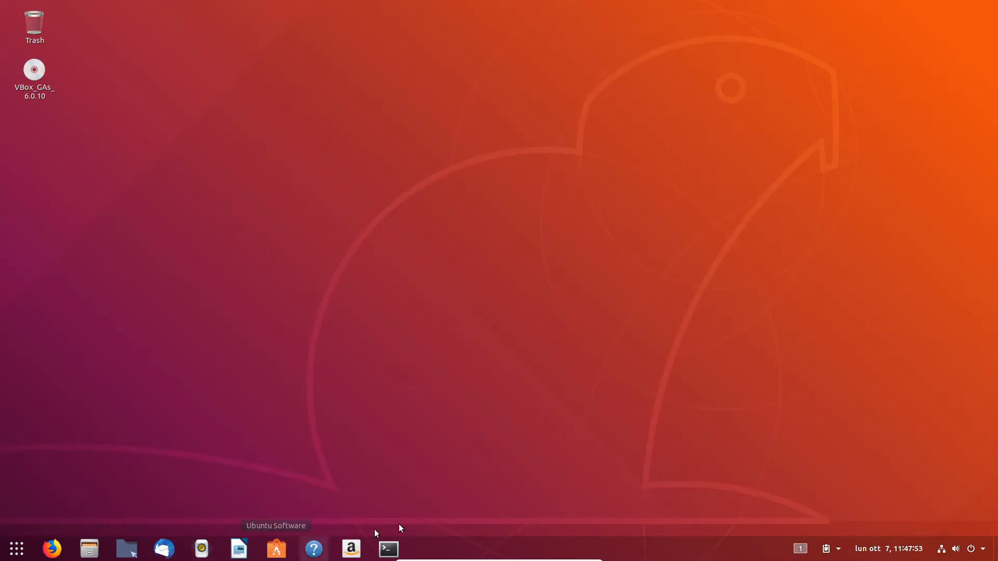
pyautogui.click(800, 549)
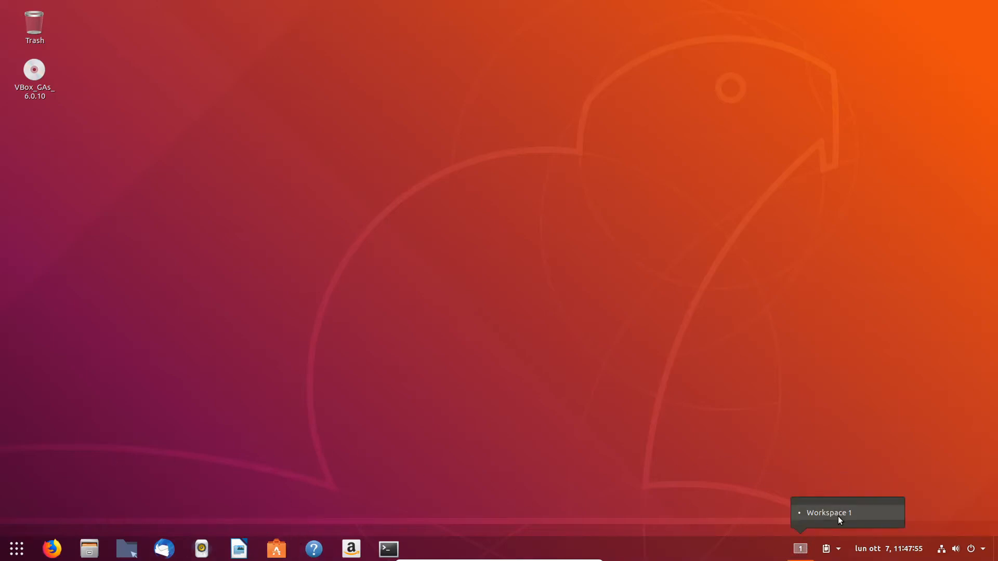
pyautogui.click(766, 421)
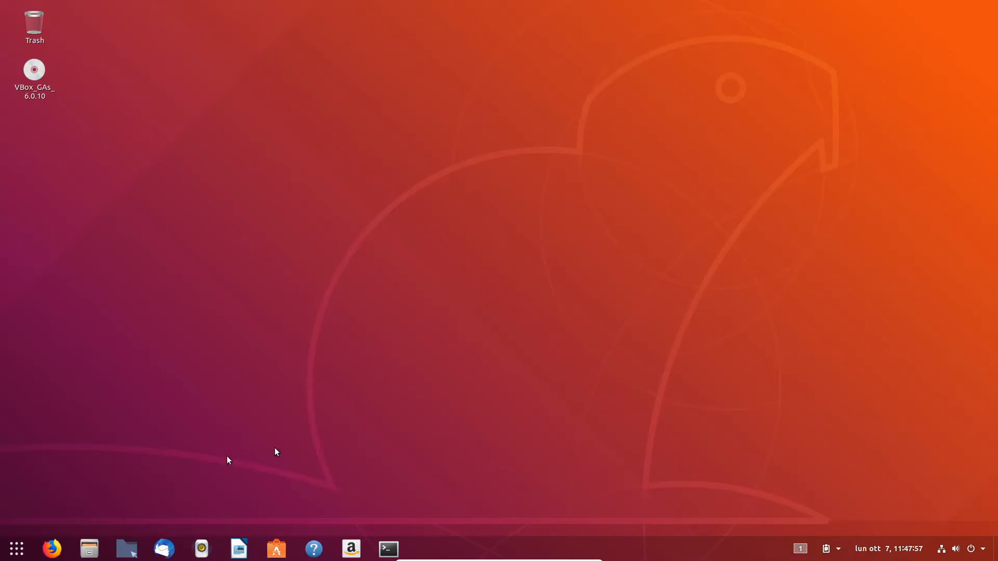
# Step: Open Ubuntu Software and switch to Workspace 2 with the workspace indicator
pyautogui.click(276, 548)
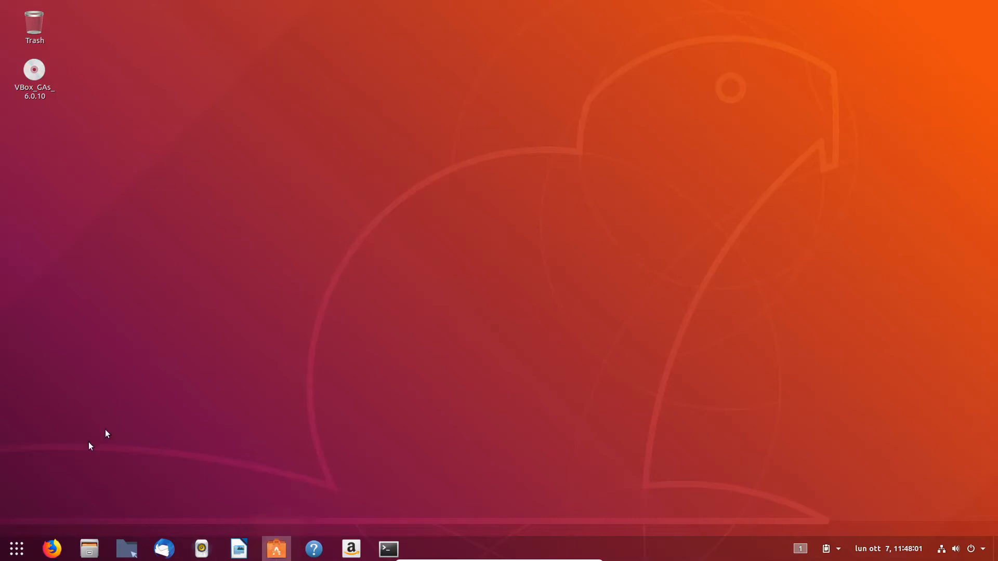
pyautogui.click(800, 549)
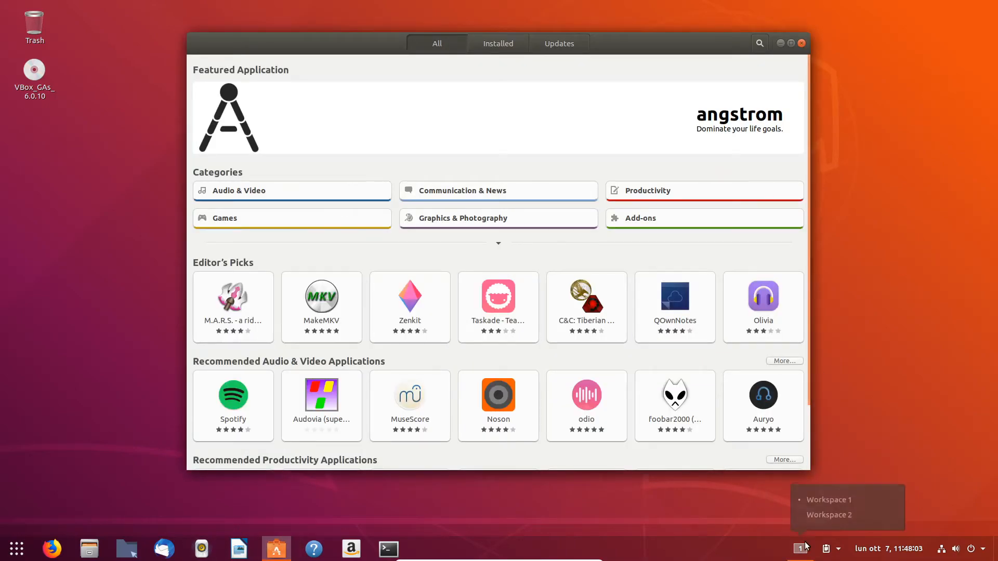
pyautogui.click(836, 513)
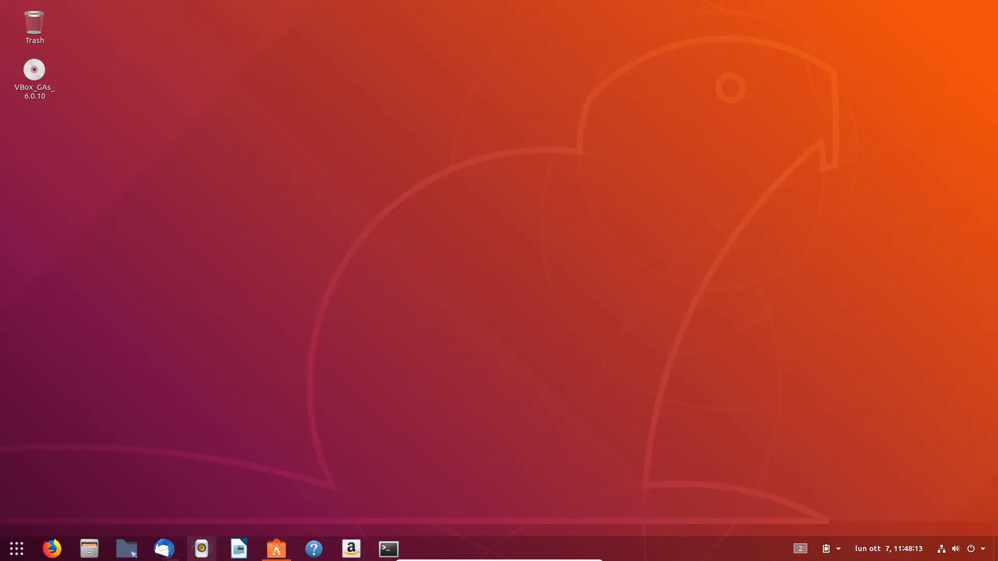
# Step: Open the PCManFM file manager and switch to Workspace 3 with the workspace indicator
pyautogui.click(135, 554)
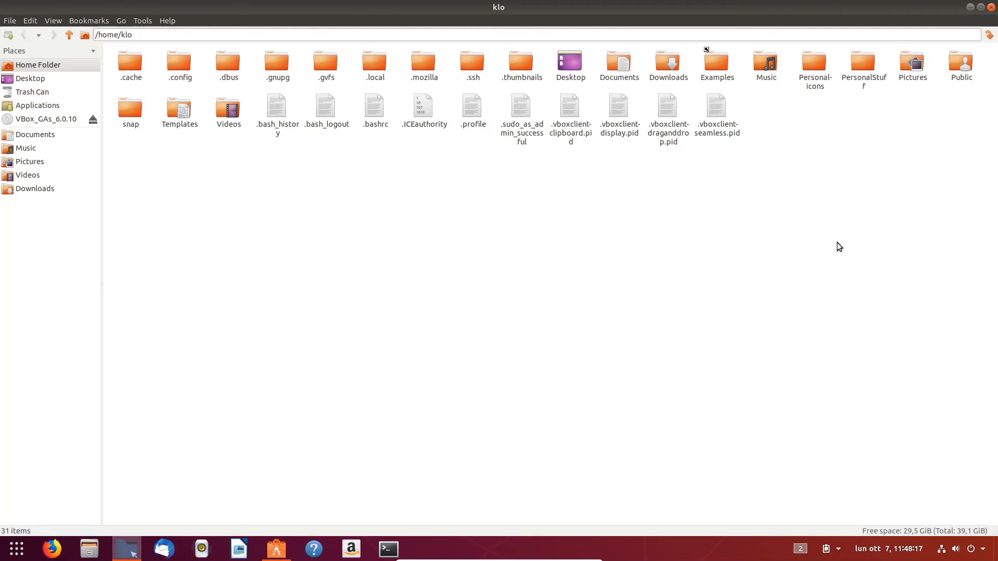
pyautogui.click(801, 550)
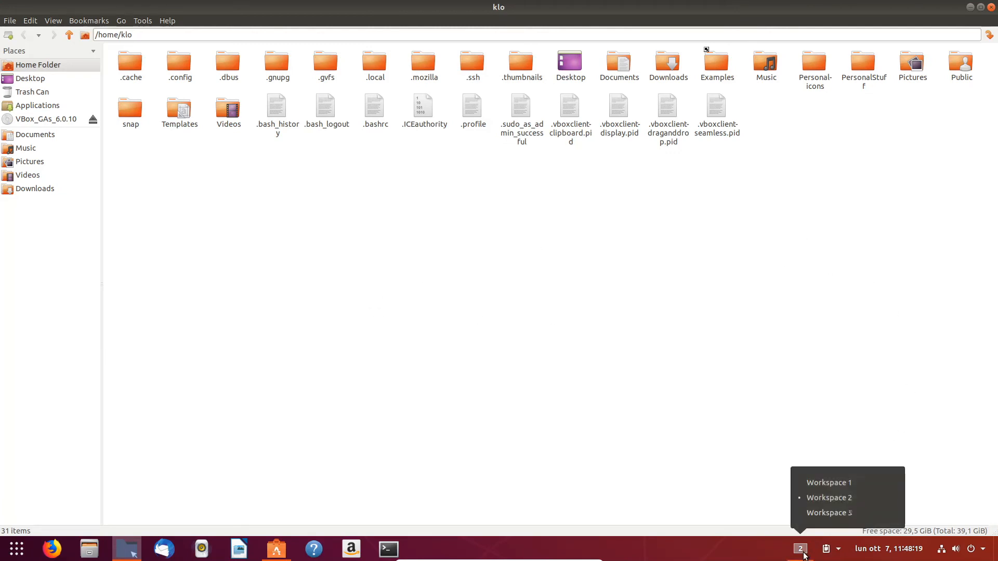
pyautogui.click(817, 513)
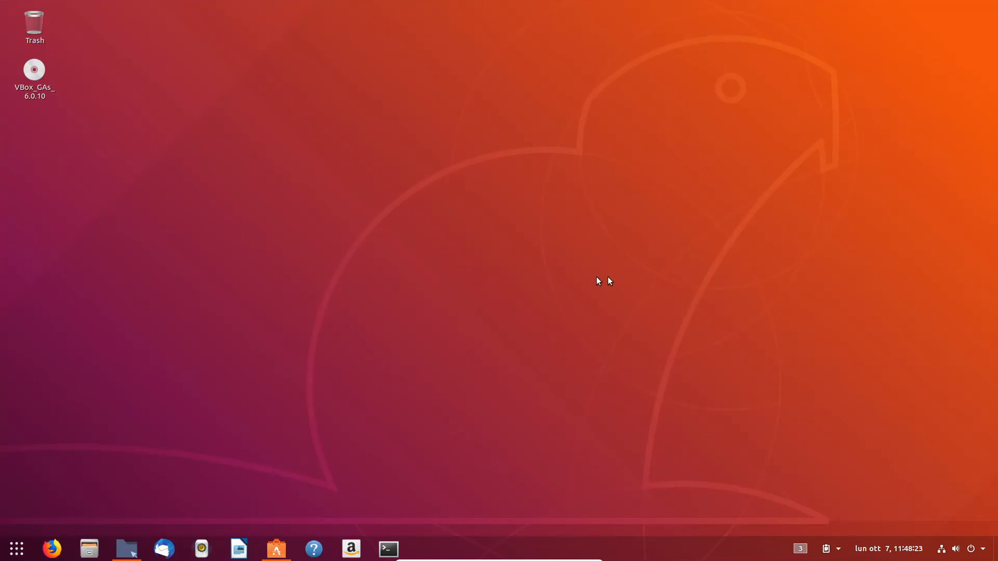
pyautogui.click(801, 549)
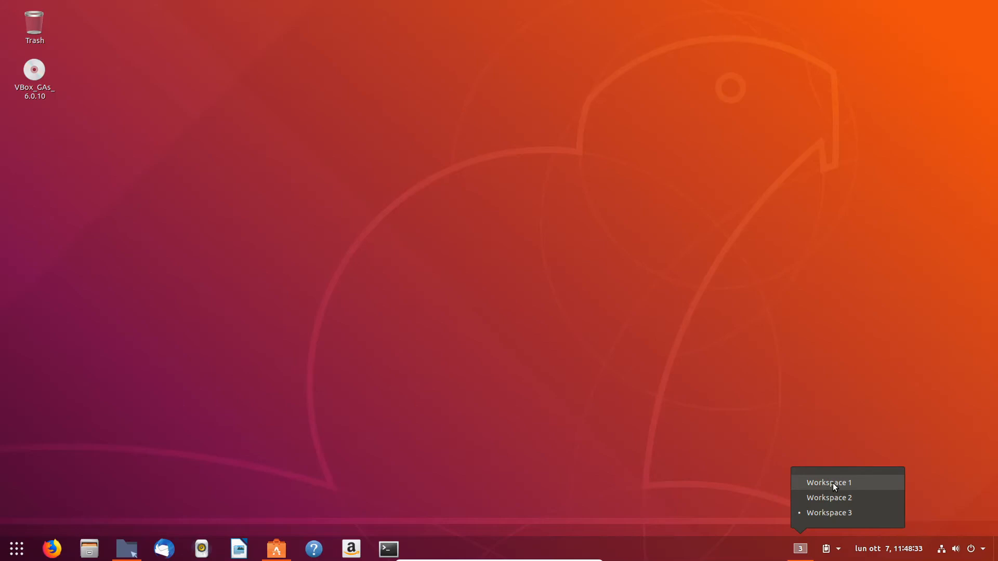
pyautogui.click(658, 416)
# Step: Launch Tweaks from the applications overview and open its Extensions section
pyautogui.click(17, 550)
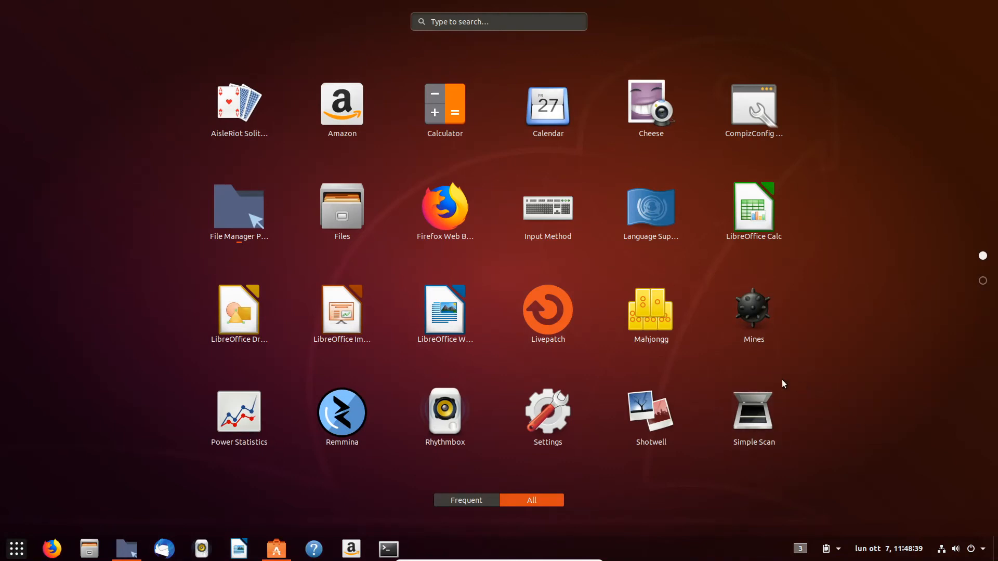
pyautogui.scroll(-1, 784, 384)
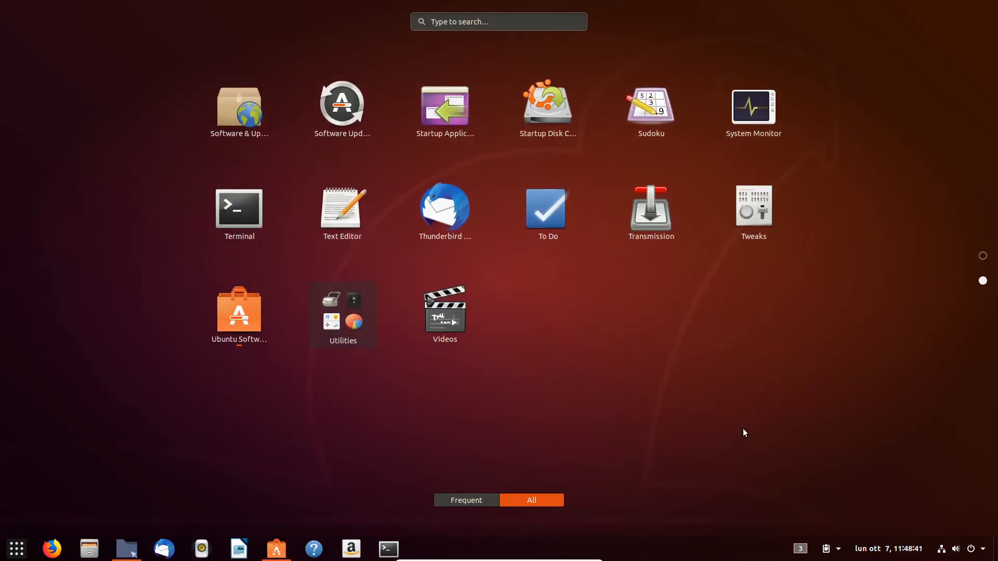
pyautogui.click(755, 211)
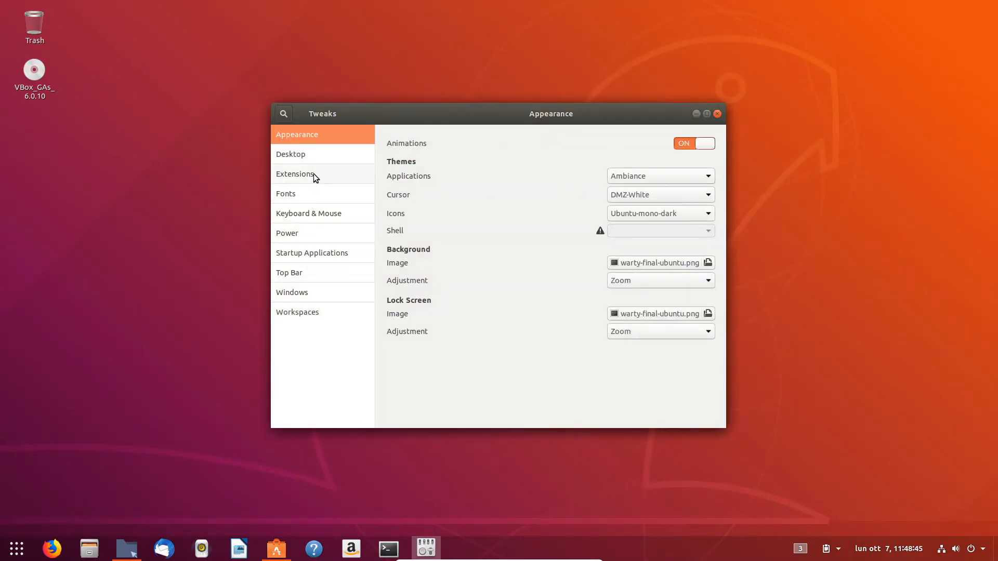
pyautogui.click(314, 174)
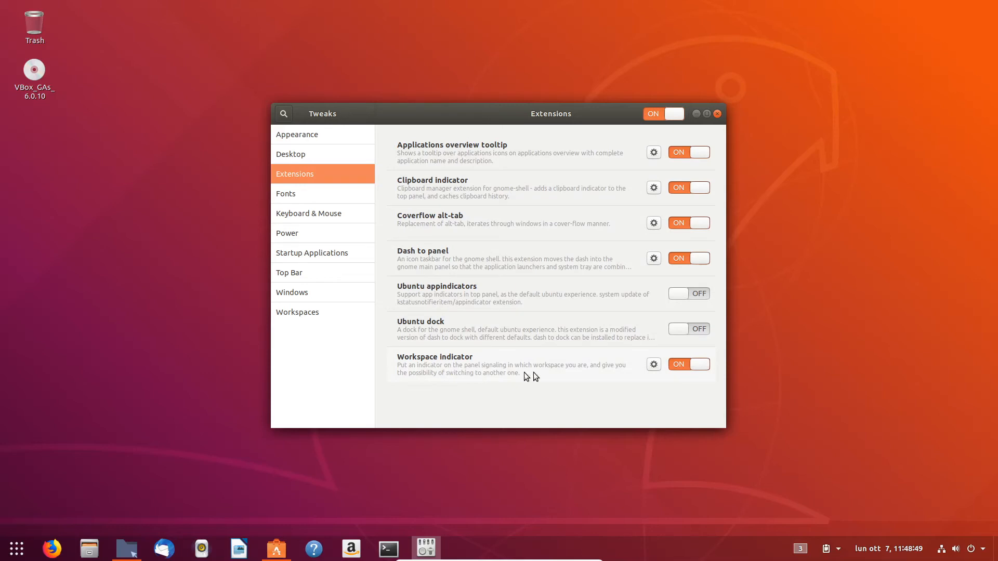
# Step: Open the Workspace Indicator settings, add a workspace name entry and rename the first one Alpha
pyautogui.click(654, 365)
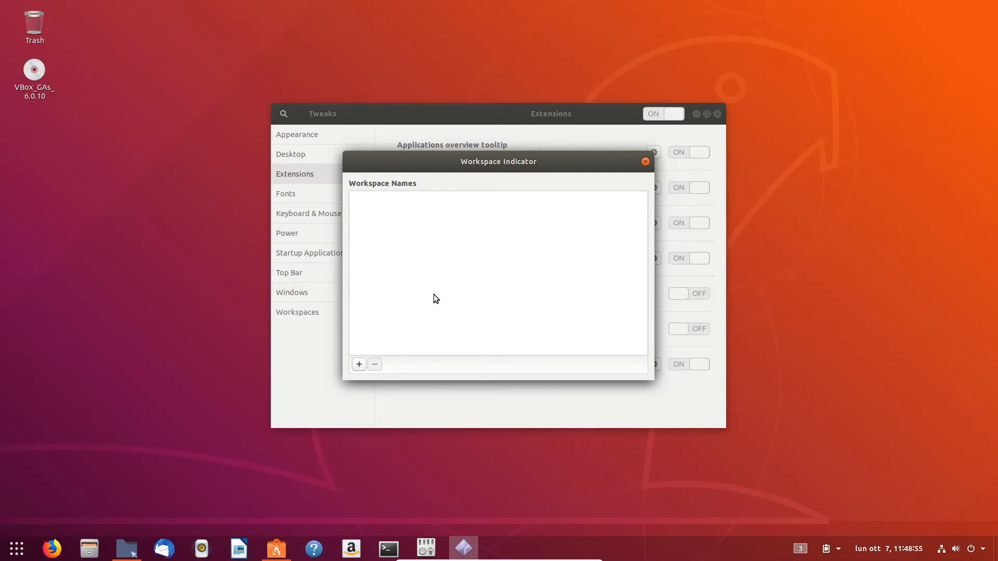
pyautogui.click(359, 365)
pyautogui.click(373, 199)
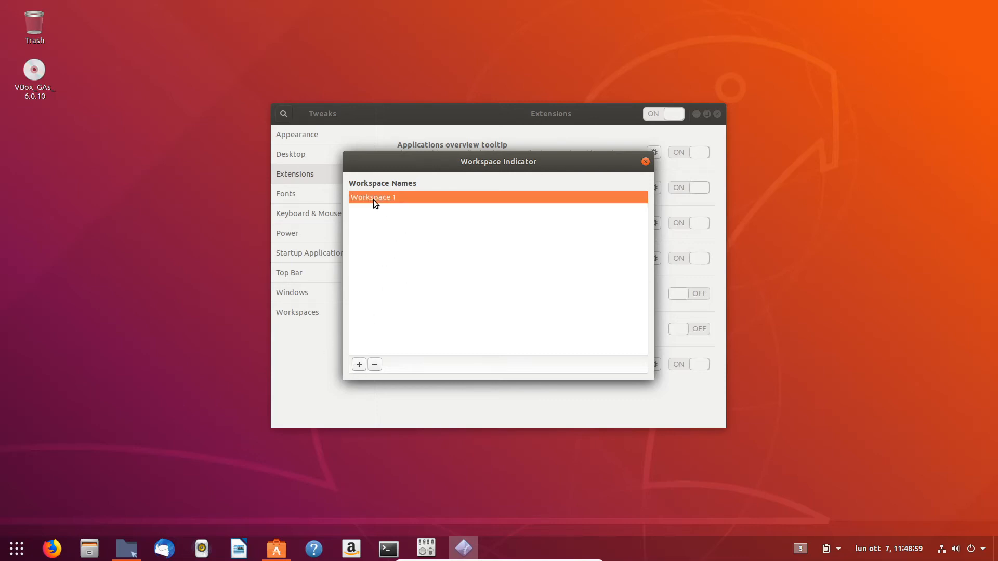
pyautogui.click(373, 200)
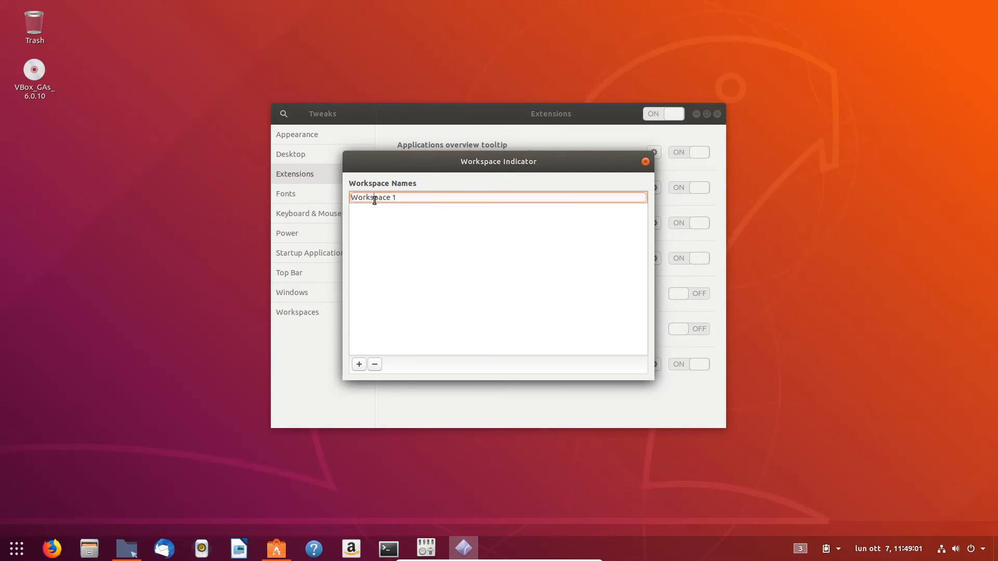
pyautogui.click(423, 197)
pyautogui.tripleClick(422, 198)
pyautogui.write('Alpha')
# Step: Add two more workspace name entries and name them Beta and Gamma
pyautogui.click(358, 364)
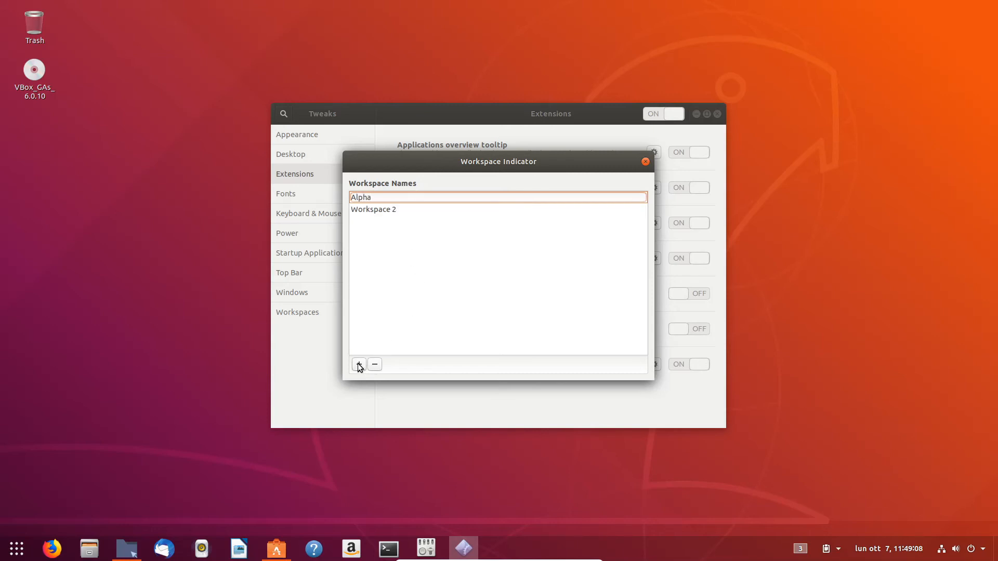
pyautogui.doubleClick(375, 209)
pyautogui.write('Beta')
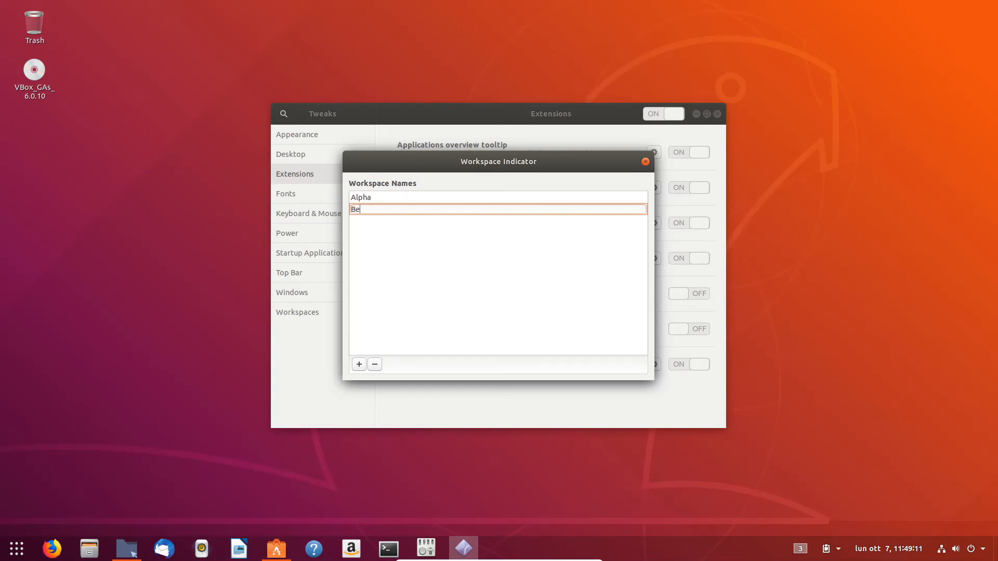
pyautogui.click(359, 364)
pyautogui.doubleClick(359, 224)
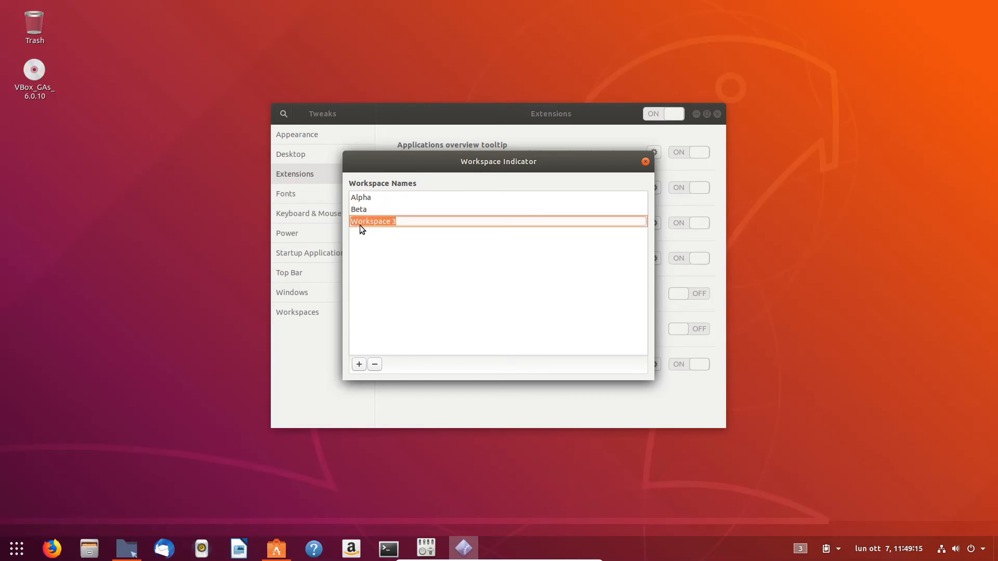
pyautogui.write('Gamma')
# Step: Add a fourth workspace name entry and name it Deta
pyautogui.click(361, 367)
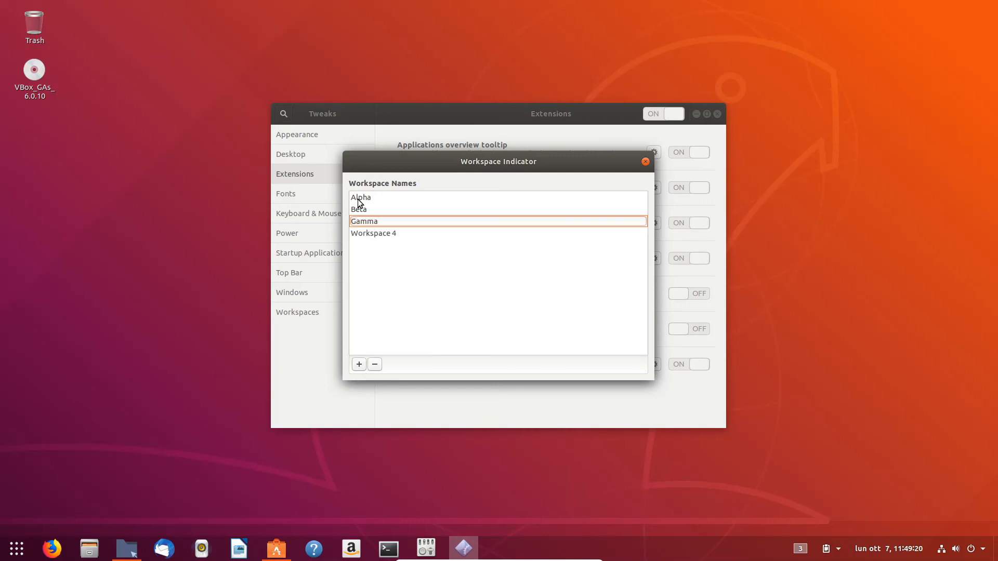
pyautogui.doubleClick(380, 235)
pyautogui.write('Dewl')
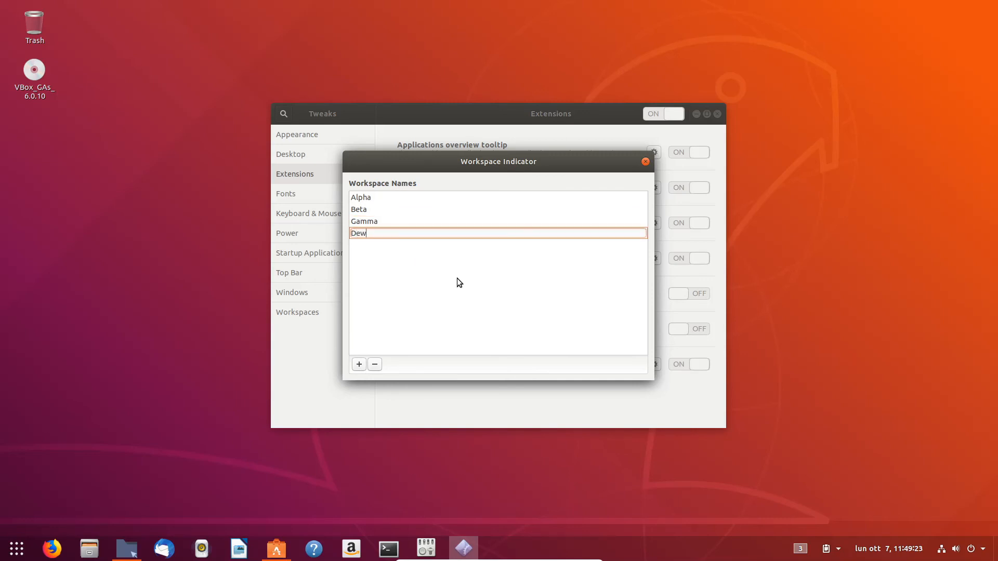
pyautogui.press('BackSpace')
pyautogui.press('BackSpace')
pyautogui.write('ta')
pyautogui.click(477, 289)
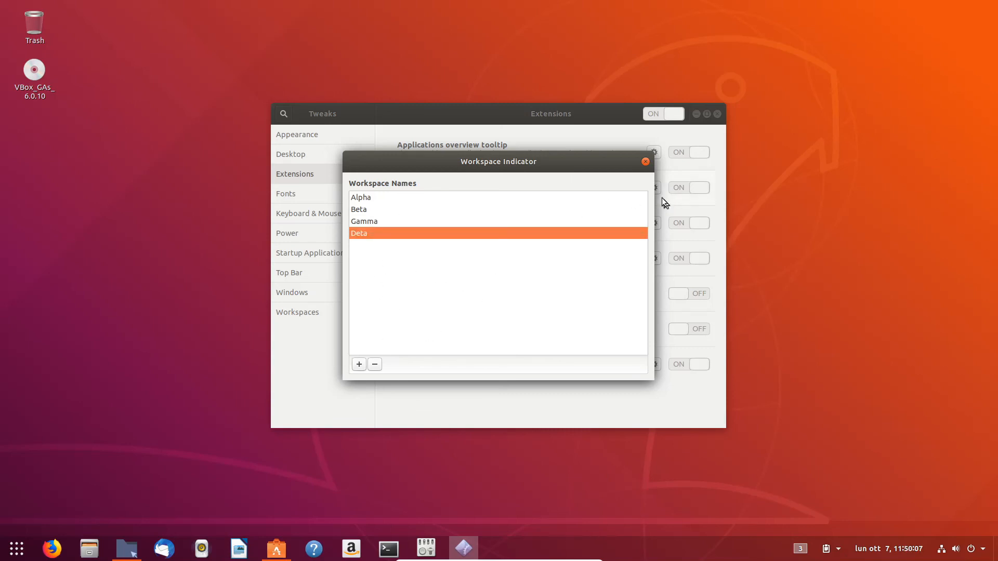
# Step: Close the Workspace Indicator settings and Tweaks, and switch to the Alpha workspace with the panel indicator
pyautogui.click(645, 162)
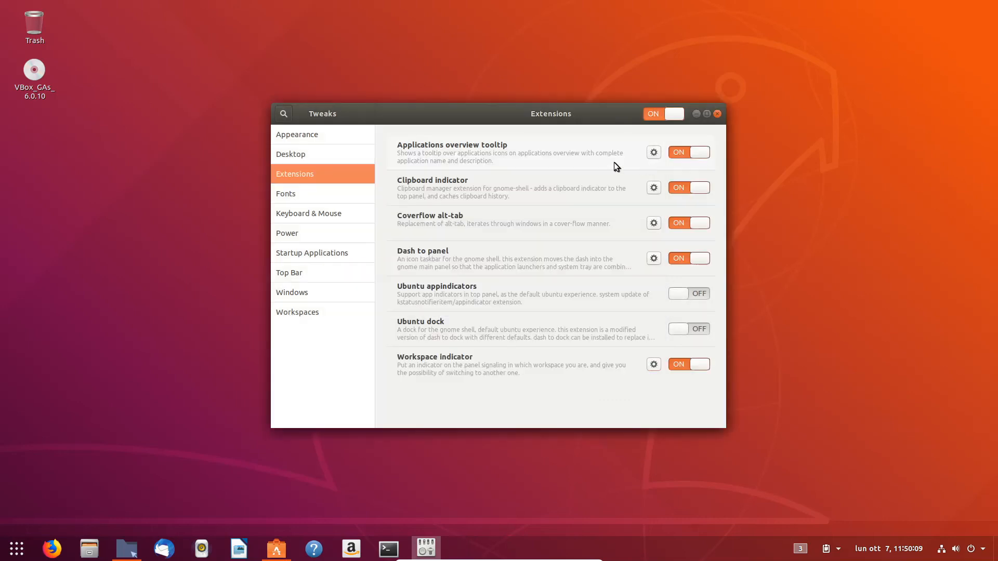
pyautogui.click(718, 114)
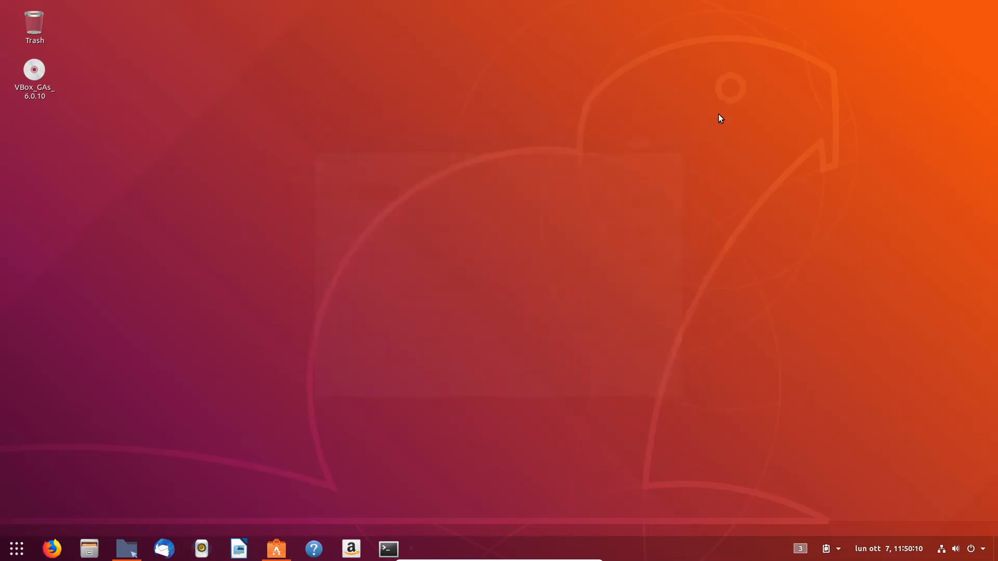
pyautogui.click(803, 549)
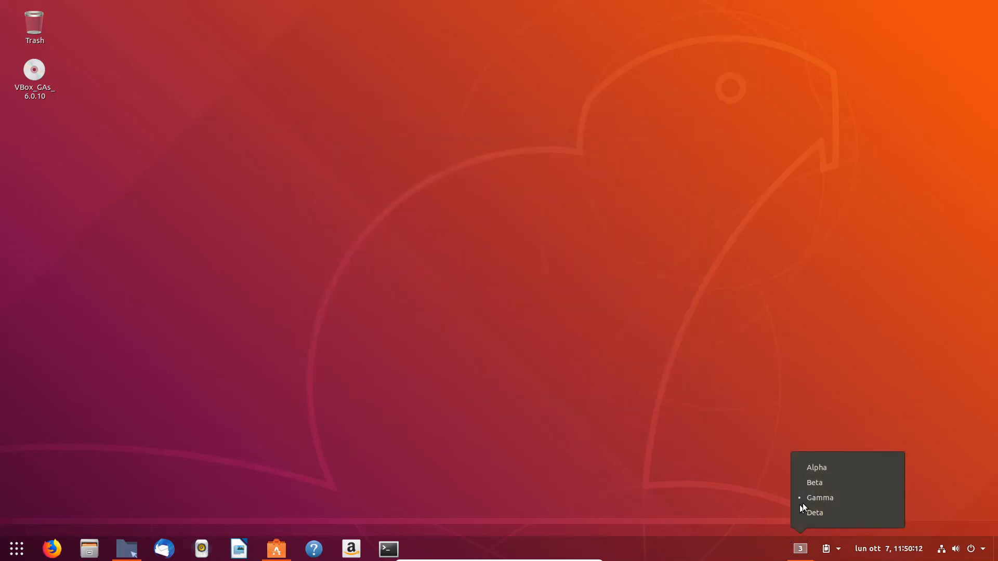
pyautogui.click(818, 469)
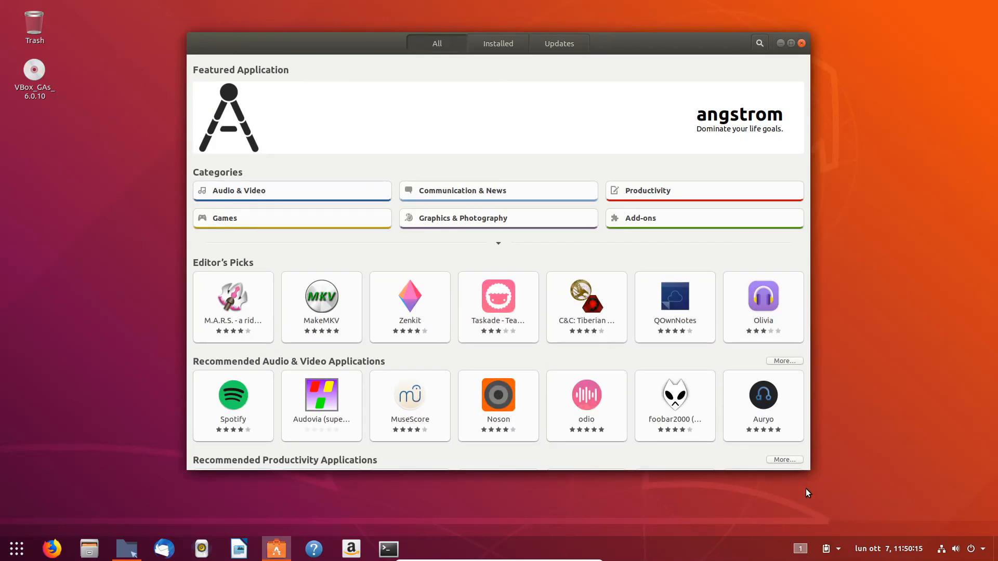
# Step: Switch through the Beta, Gamma and Alpha workspaces using the panel's workspace indicator menu
pyautogui.click(800, 552)
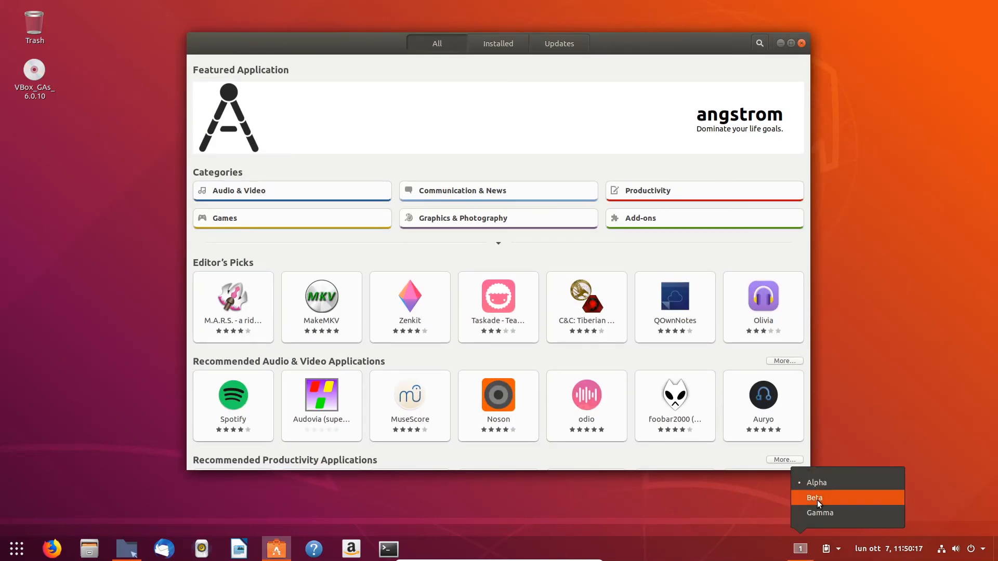
pyautogui.click(817, 499)
pyautogui.click(801, 550)
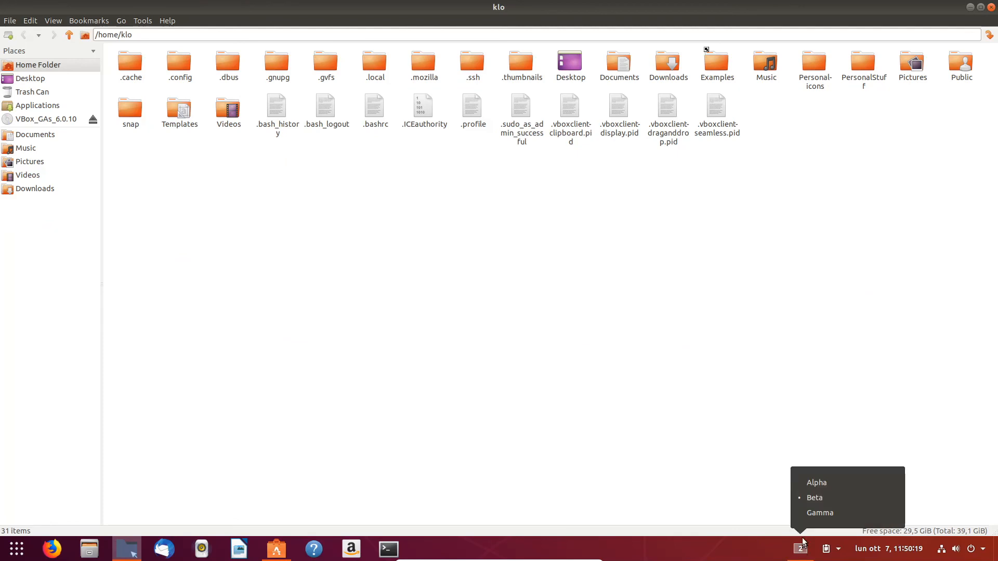
pyautogui.click(816, 513)
pyautogui.click(801, 550)
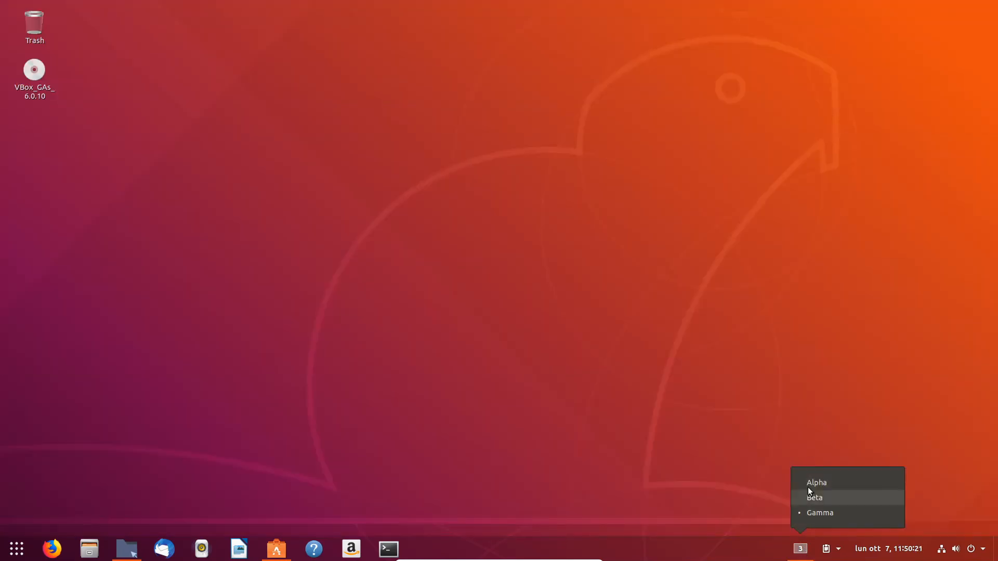
pyautogui.click(810, 484)
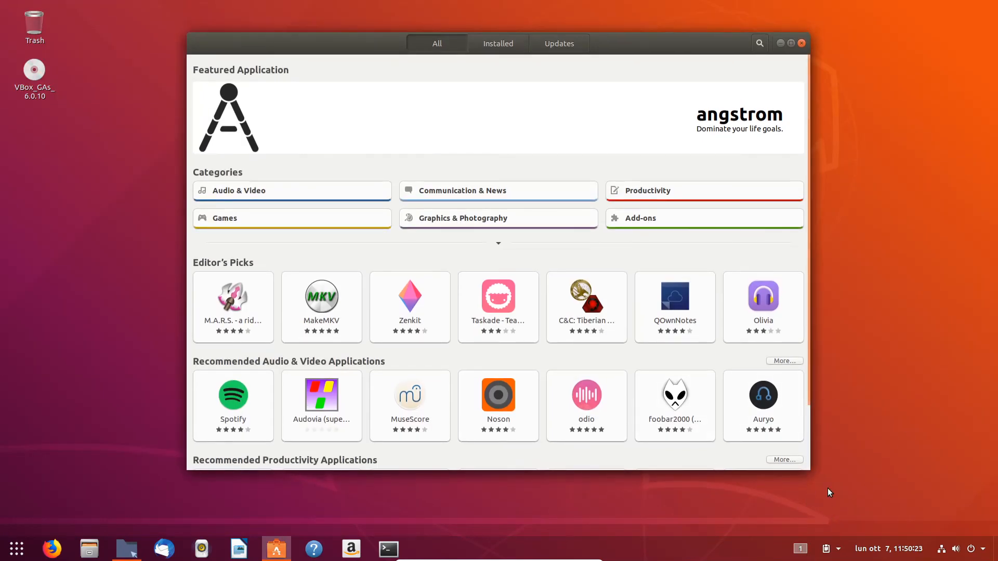